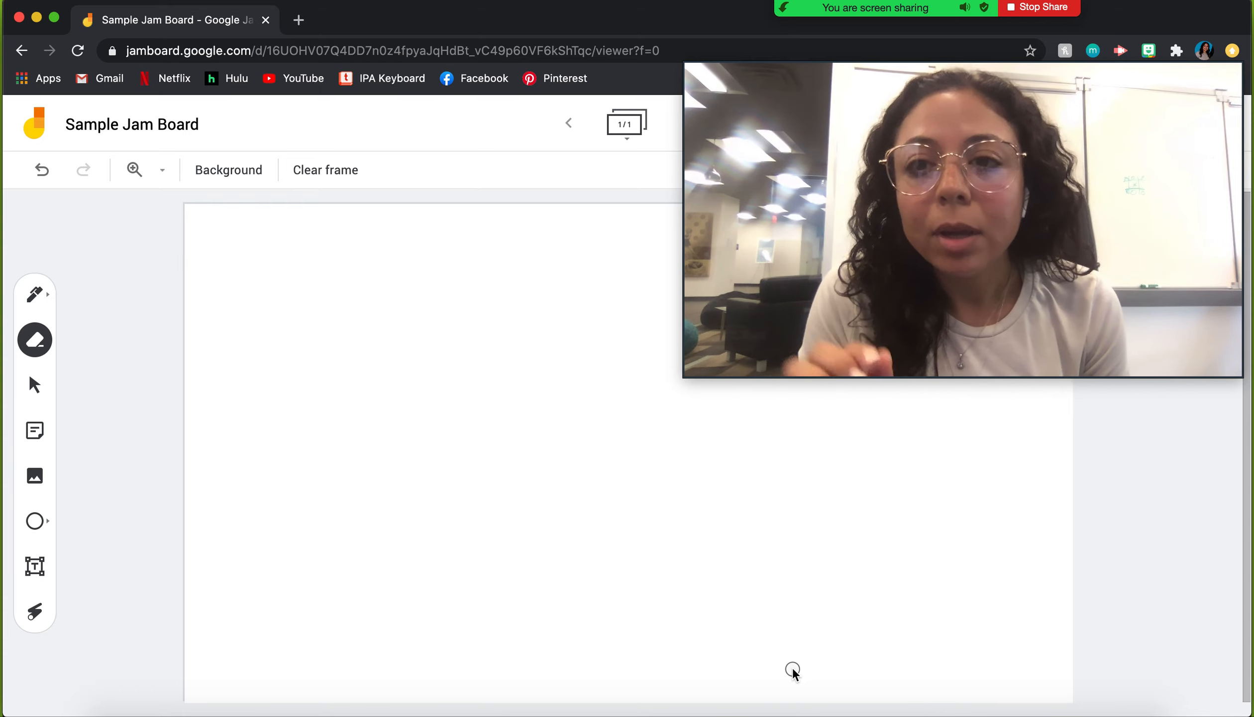
# Step: Try the dotted, lined and grid frame backgrounds
pyautogui.moveTo(685, 374)
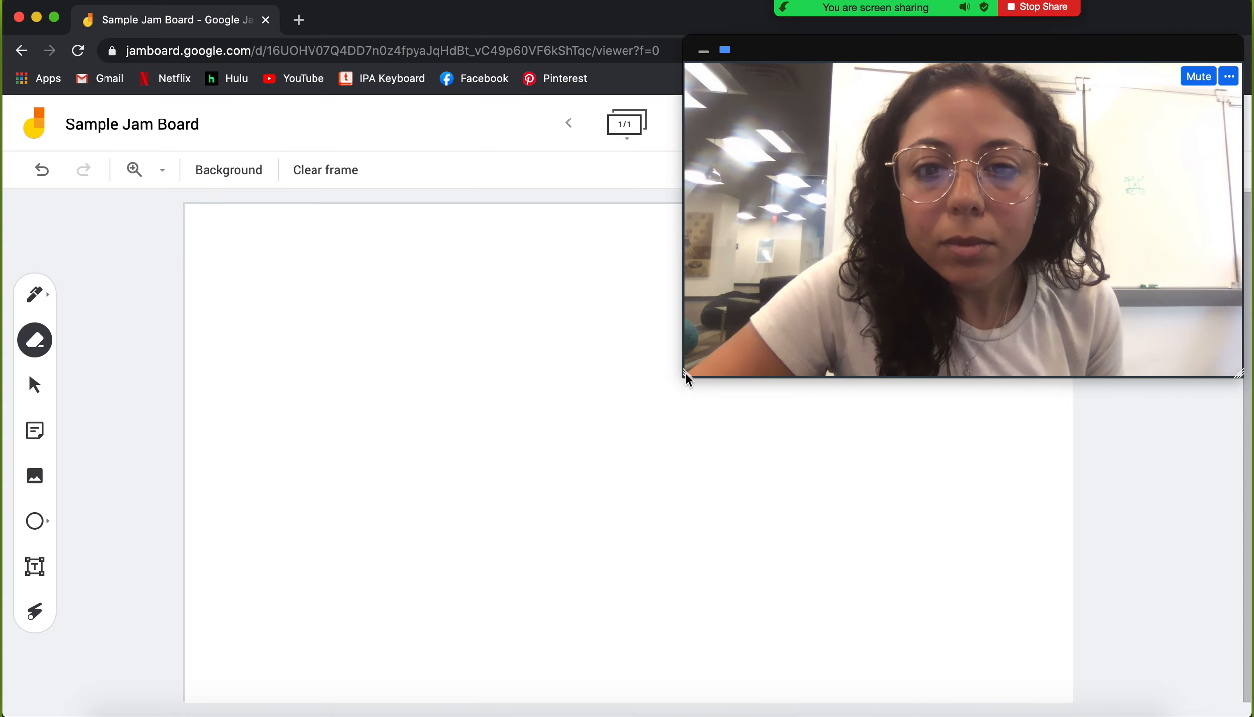
pyautogui.moveTo(688, 373); pyautogui.dragTo(995, 228)
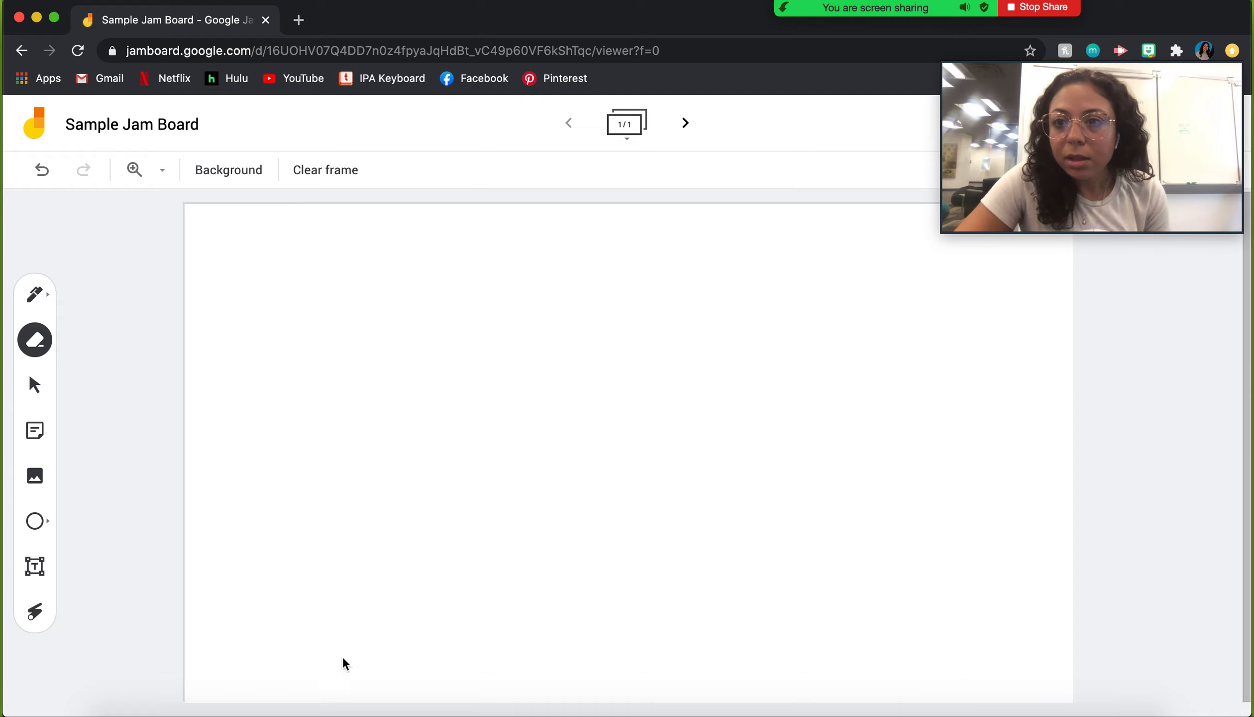
pyautogui.click(223, 175)
pyautogui.click(242, 208)
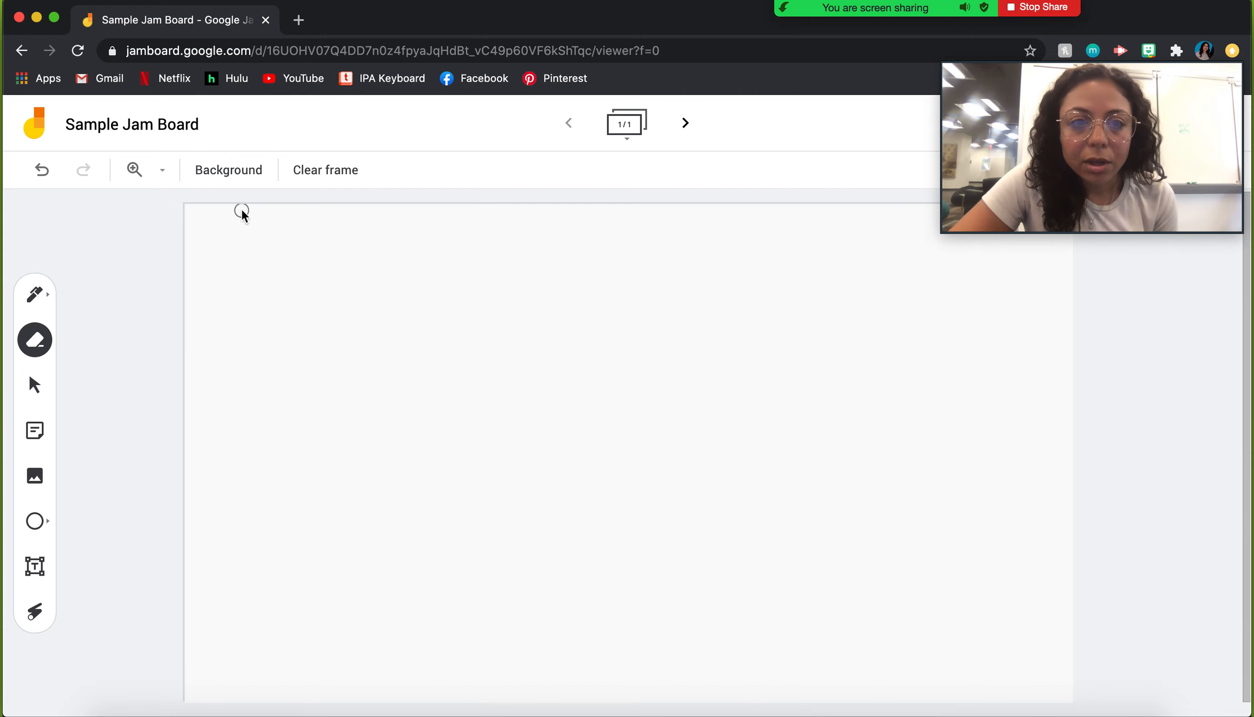
pyautogui.click(242, 174)
pyautogui.click(271, 213)
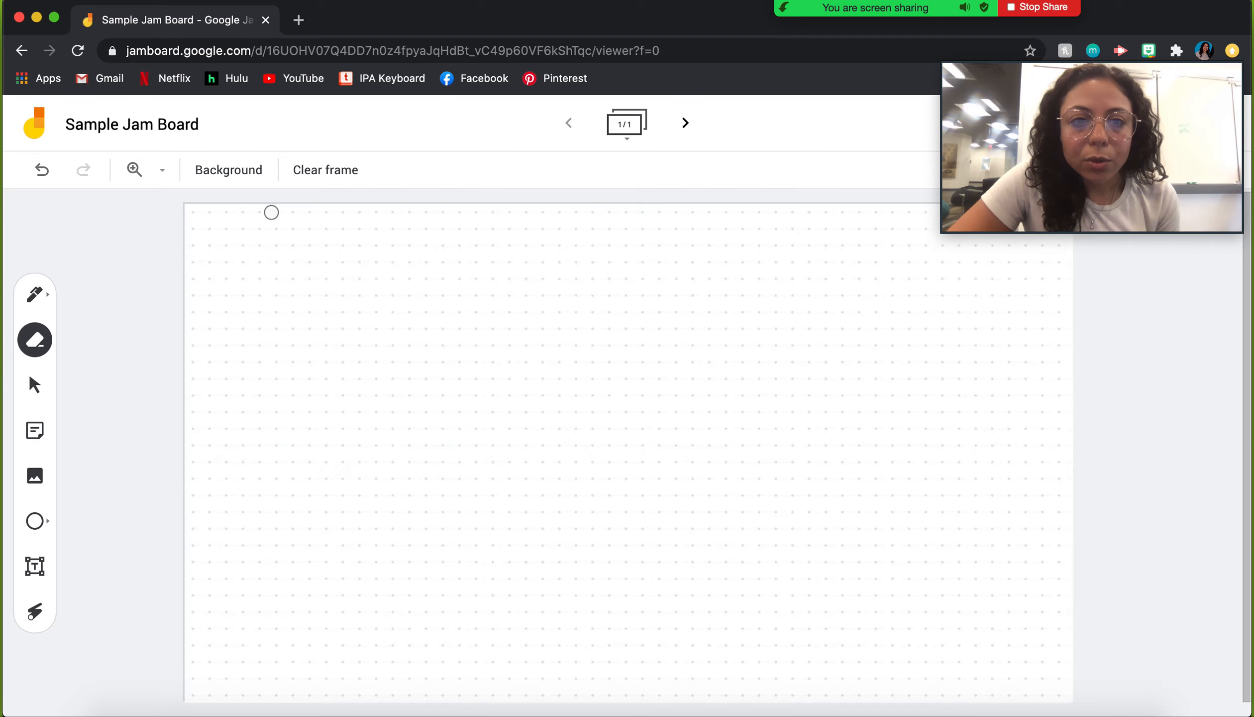
pyautogui.click(228, 176)
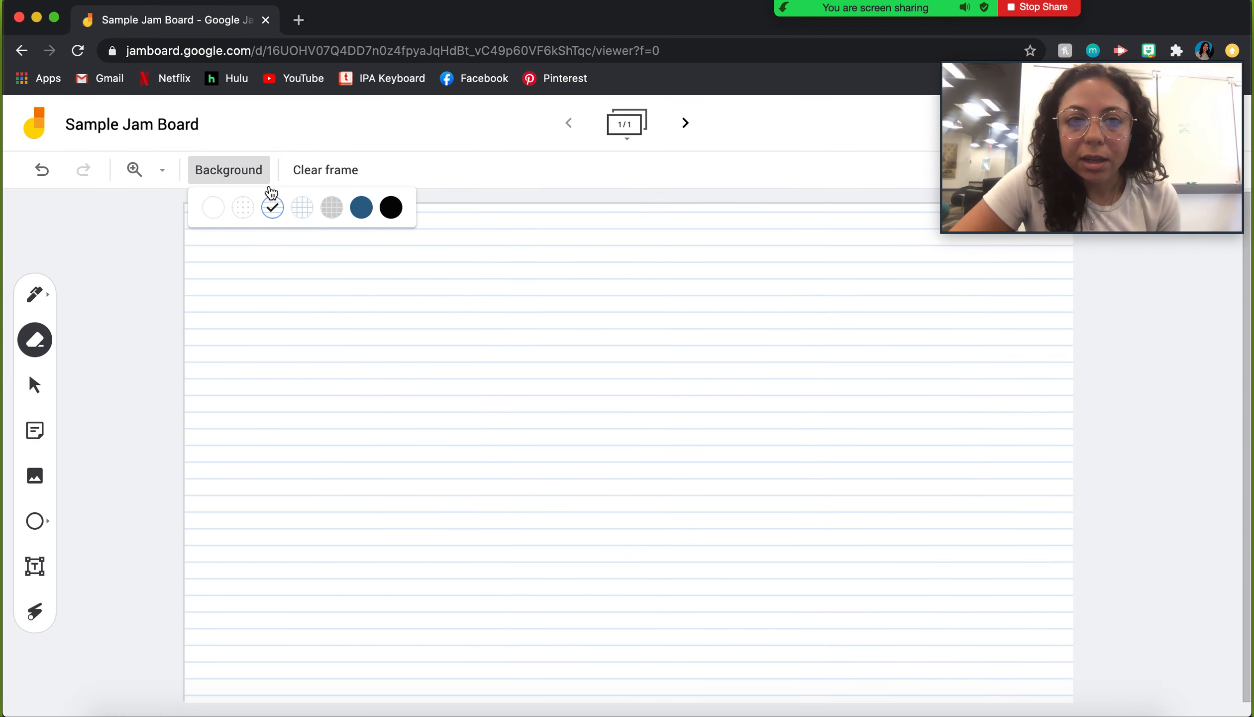
pyautogui.click(293, 209)
# Step: Try grey, dark blue and black backgrounds, then return the frame to plain white
pyautogui.click(246, 175)
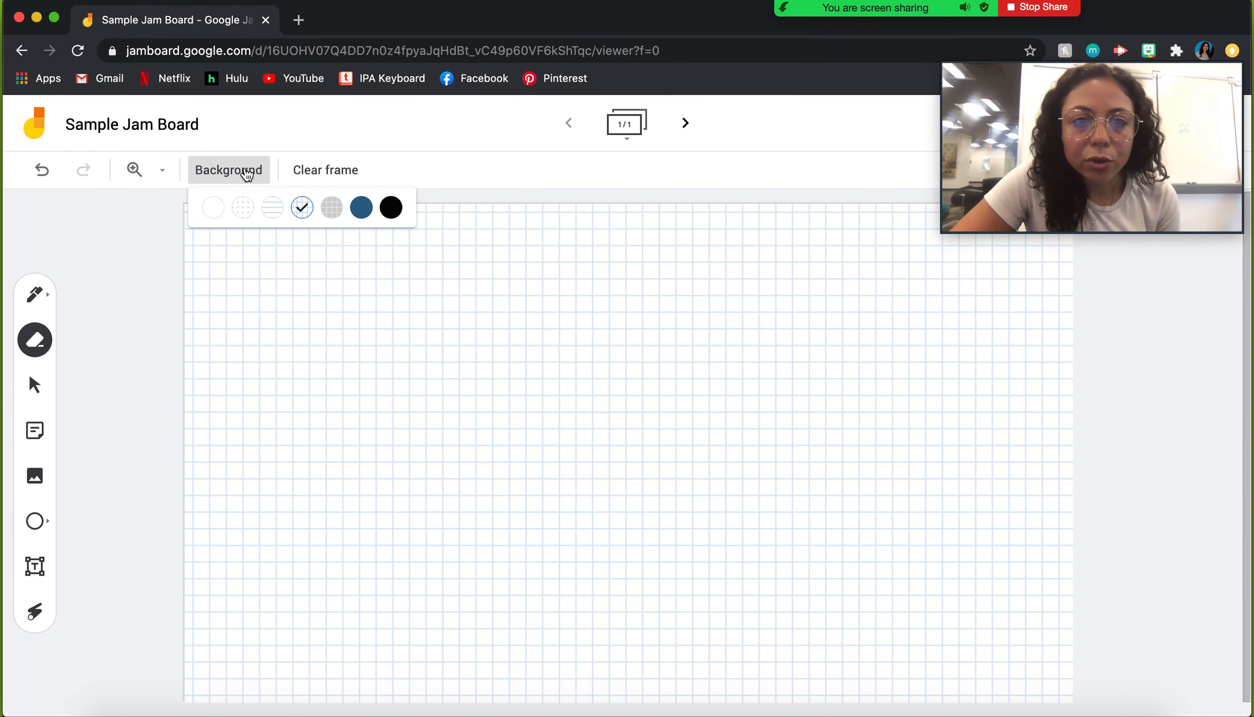
pyautogui.click(331, 208)
pyautogui.click(258, 179)
pyautogui.click(360, 208)
pyautogui.click(243, 173)
pyautogui.click(266, 172)
pyautogui.click(239, 174)
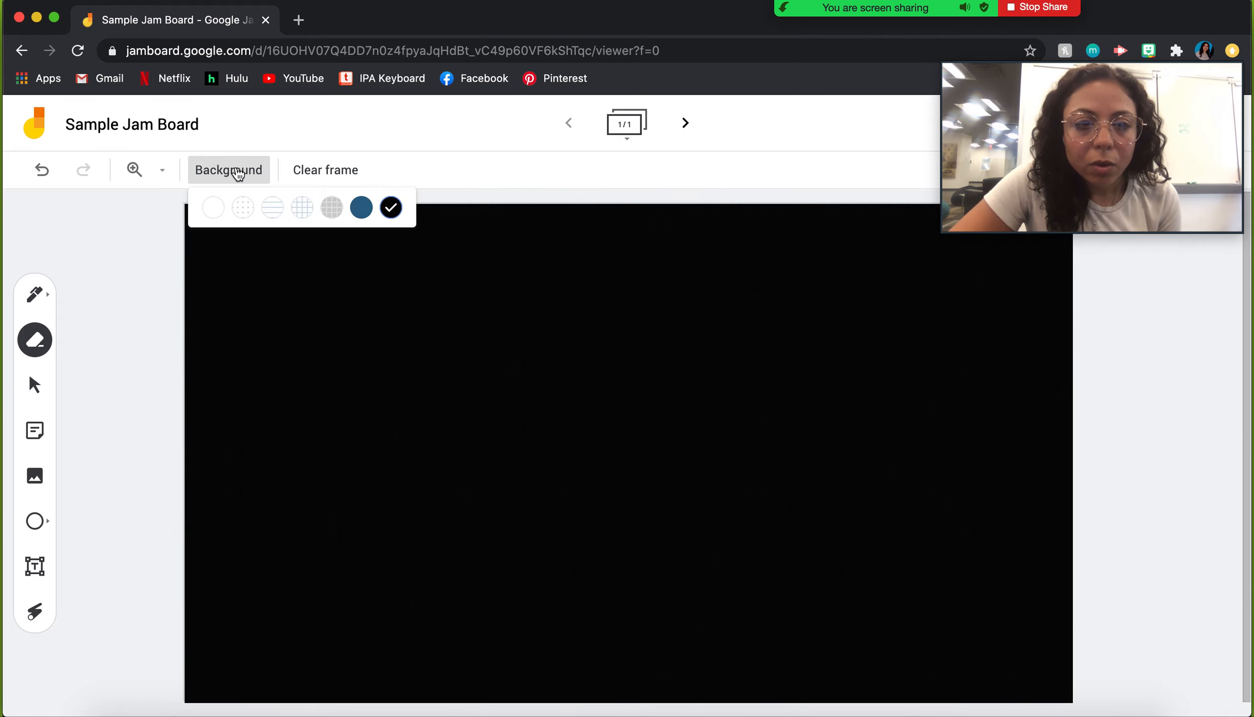
pyautogui.click(213, 208)
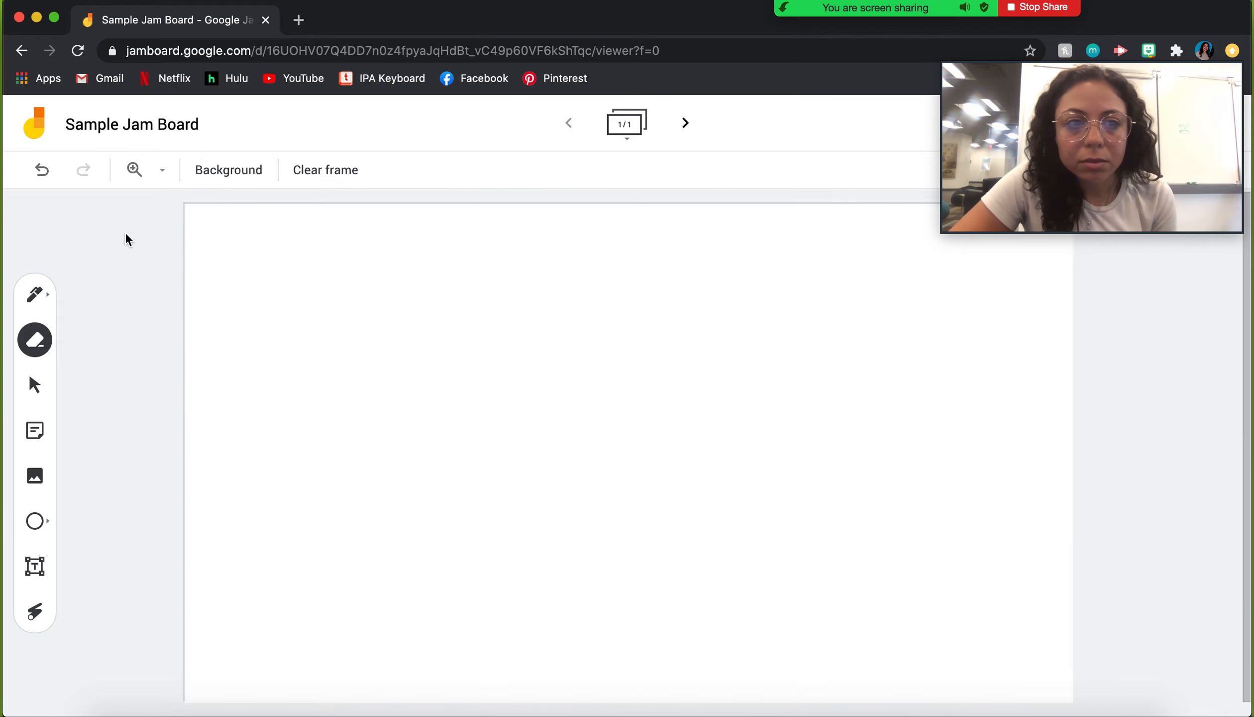
# Step: Cycle through the Pen, Select and Eraser tools, then start a new sticky note
pyautogui.click(47, 299)
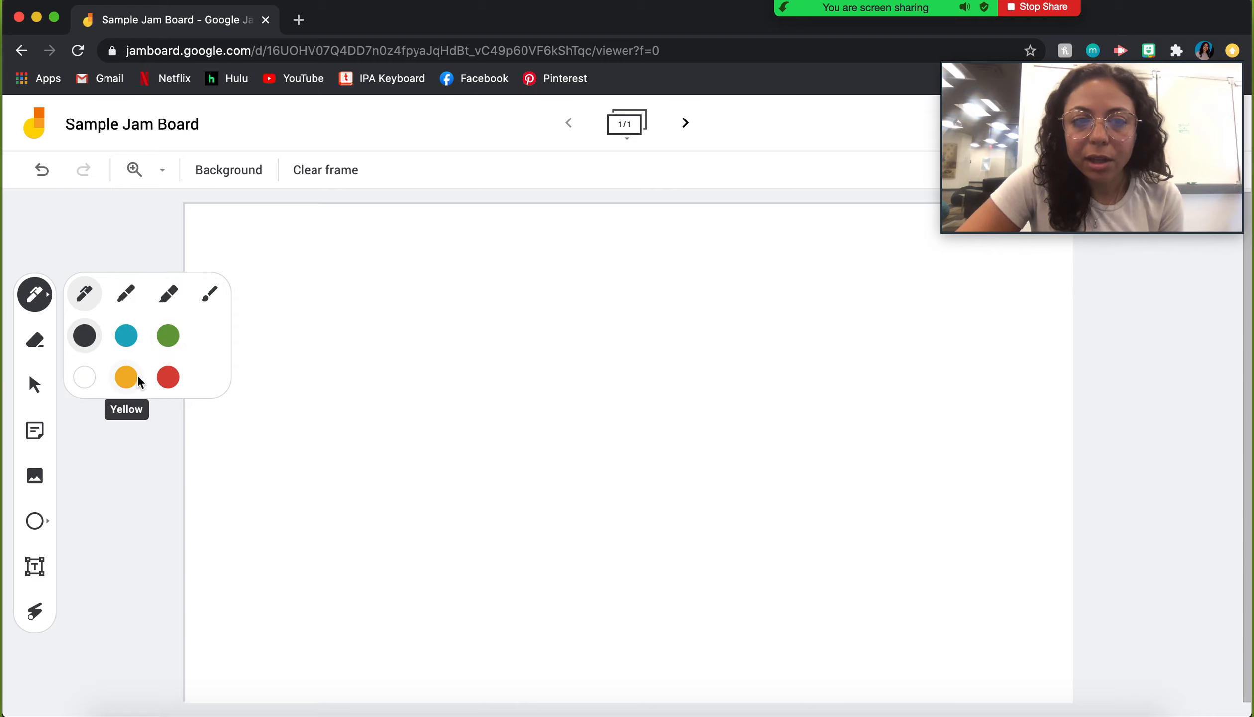
pyautogui.click(34, 387)
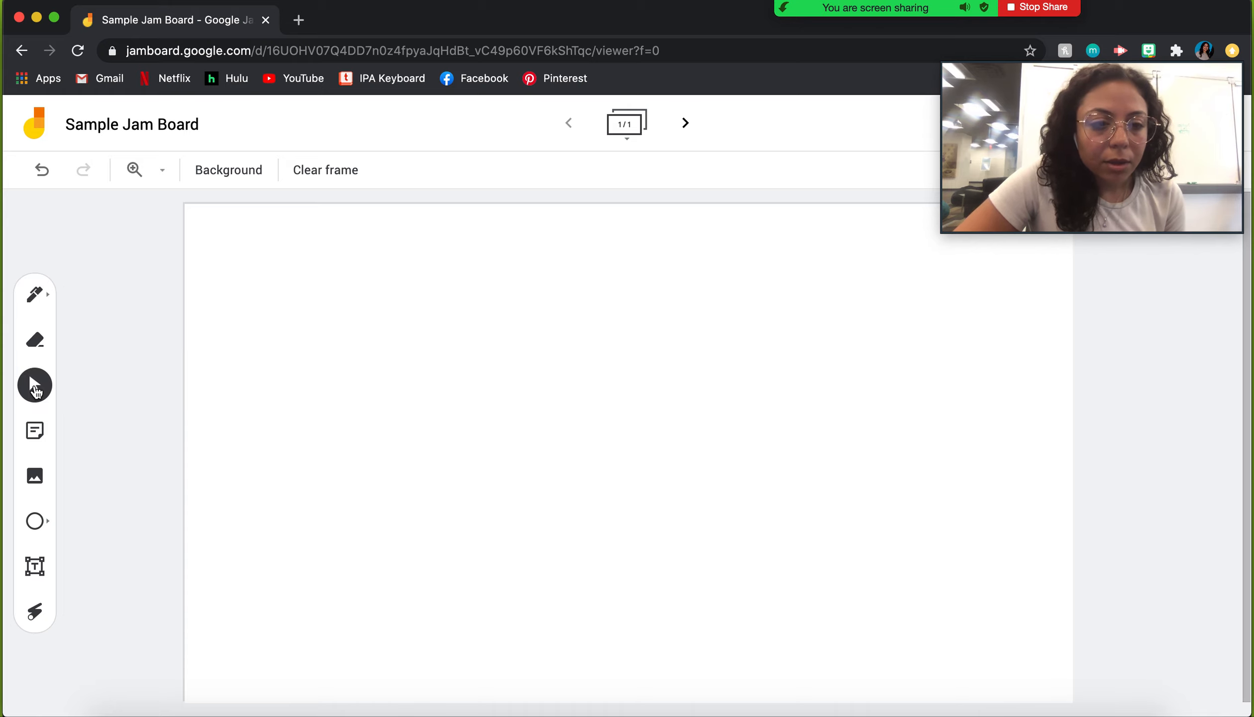
pyautogui.click(37, 341)
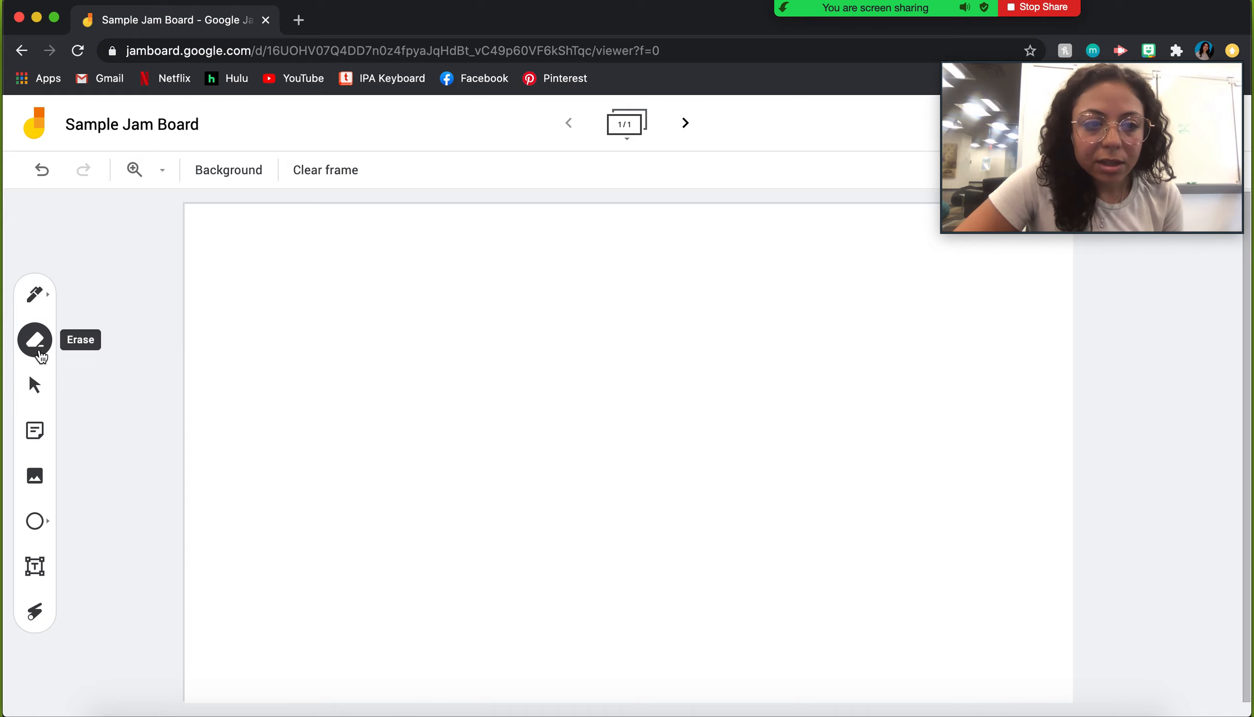
pyautogui.click(41, 433)
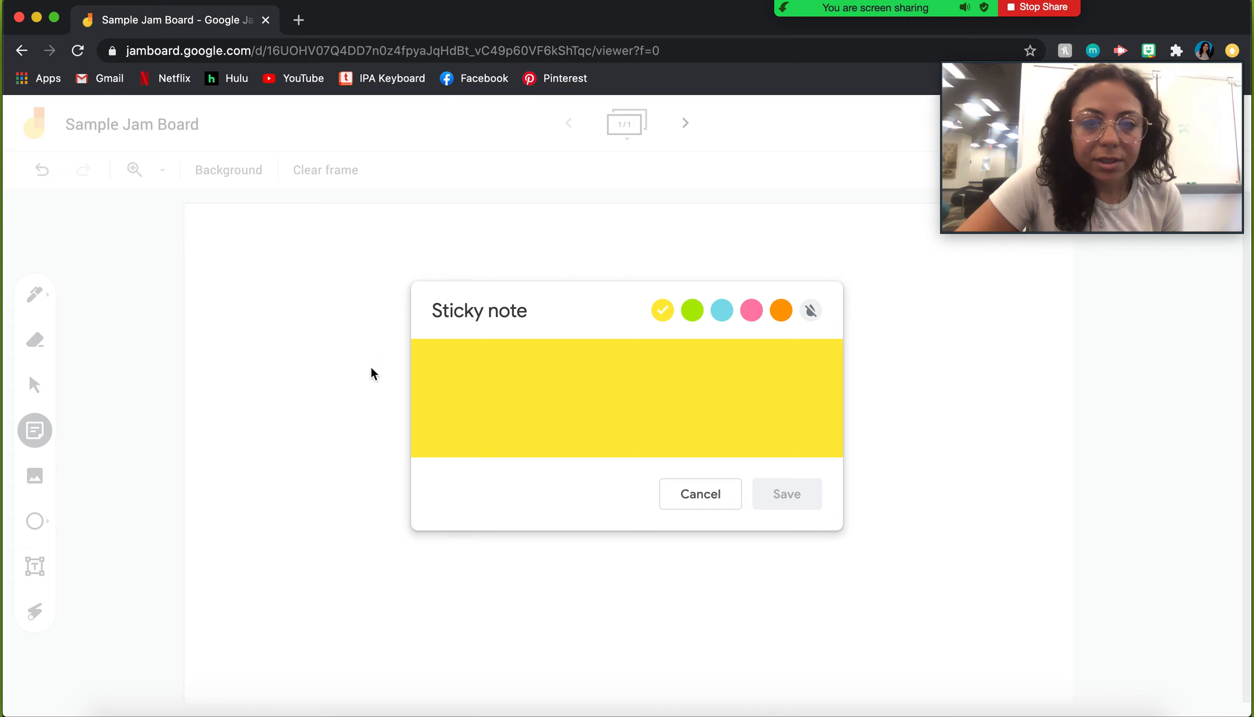
# Step: Save a note reading 'Remember: Turn in your homework assignment by the end of the week', discarding the extra empty note
pyautogui.write('Remem')
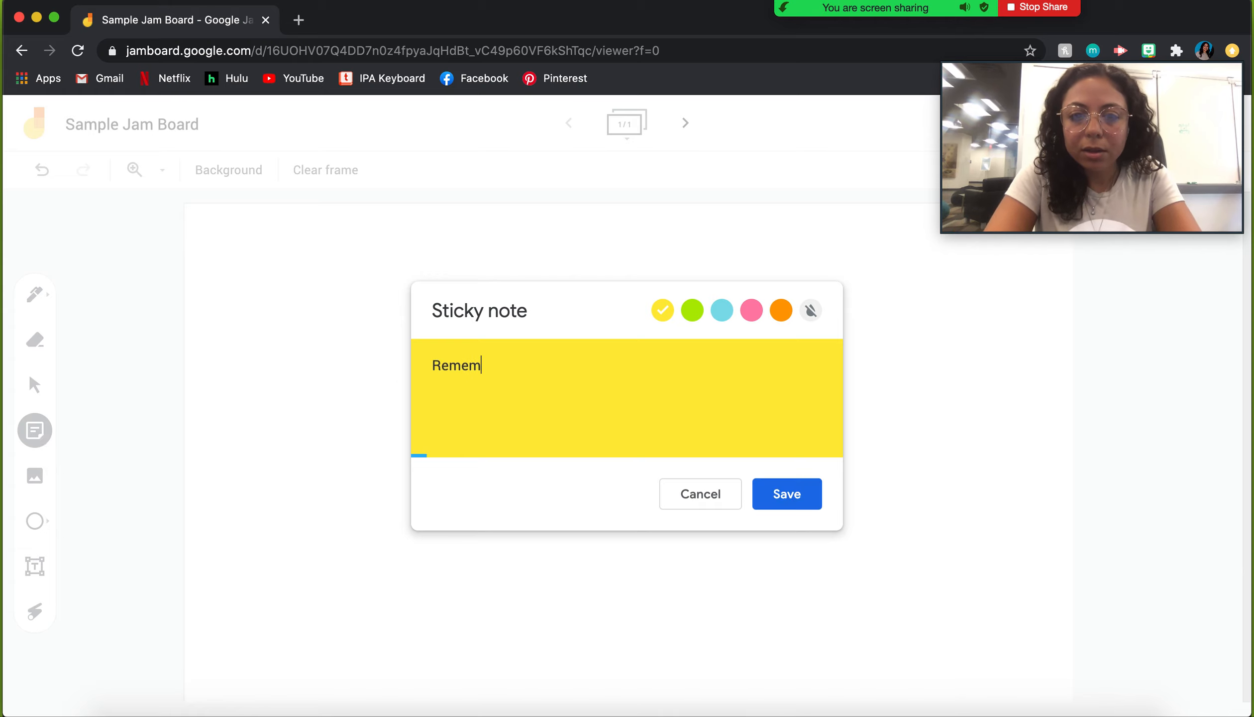
pyautogui.write('ber: Turn in ')
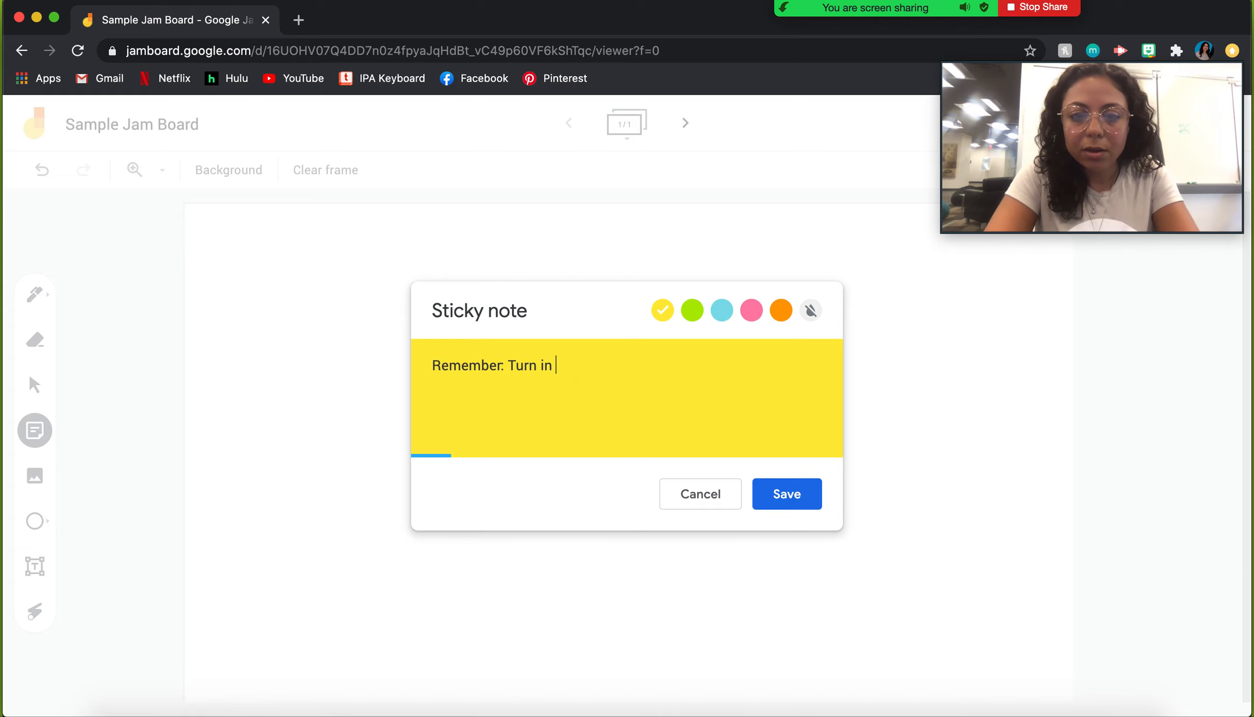
pyautogui.write('your homework assignment by the end of the we')
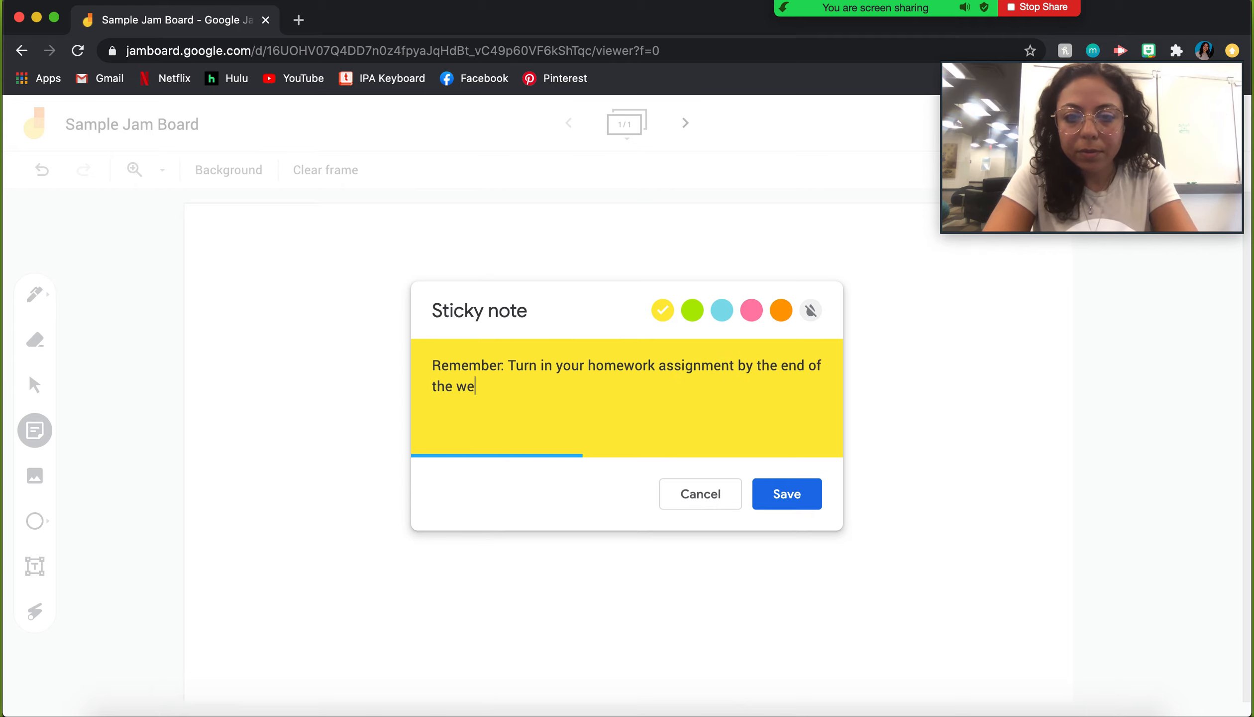
pyautogui.write('ek')
pyautogui.click(774, 495)
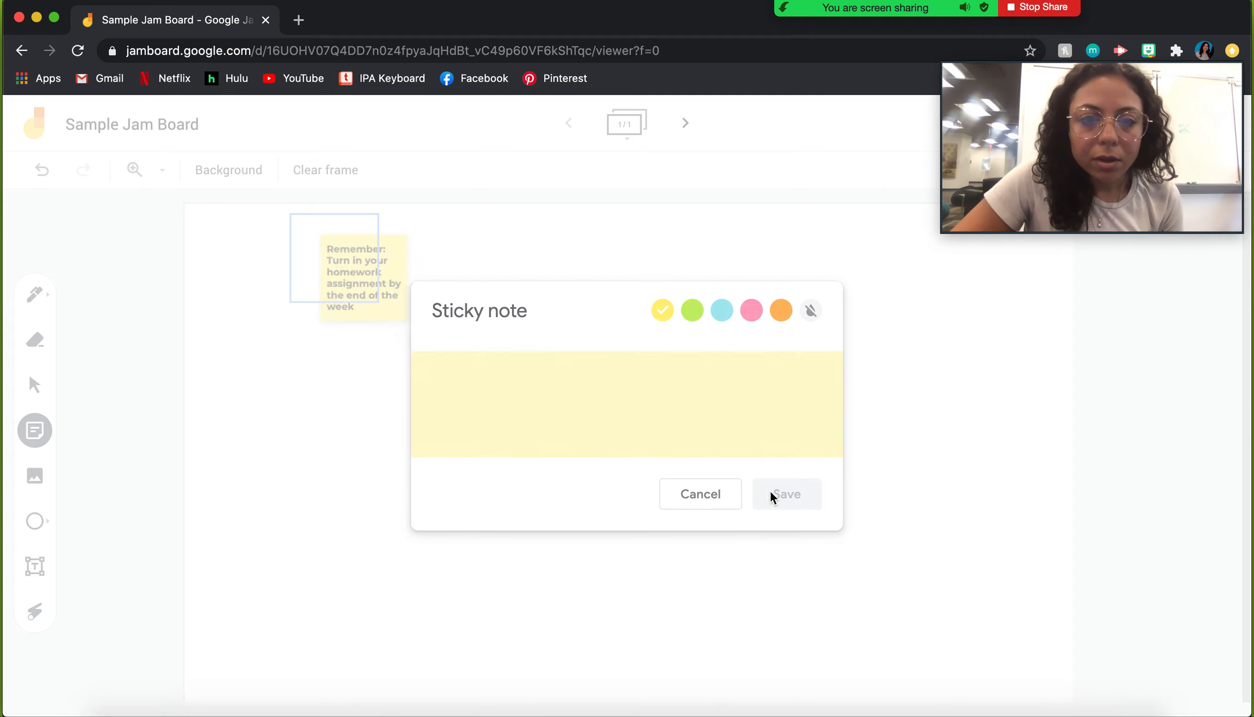
pyautogui.click(700, 494)
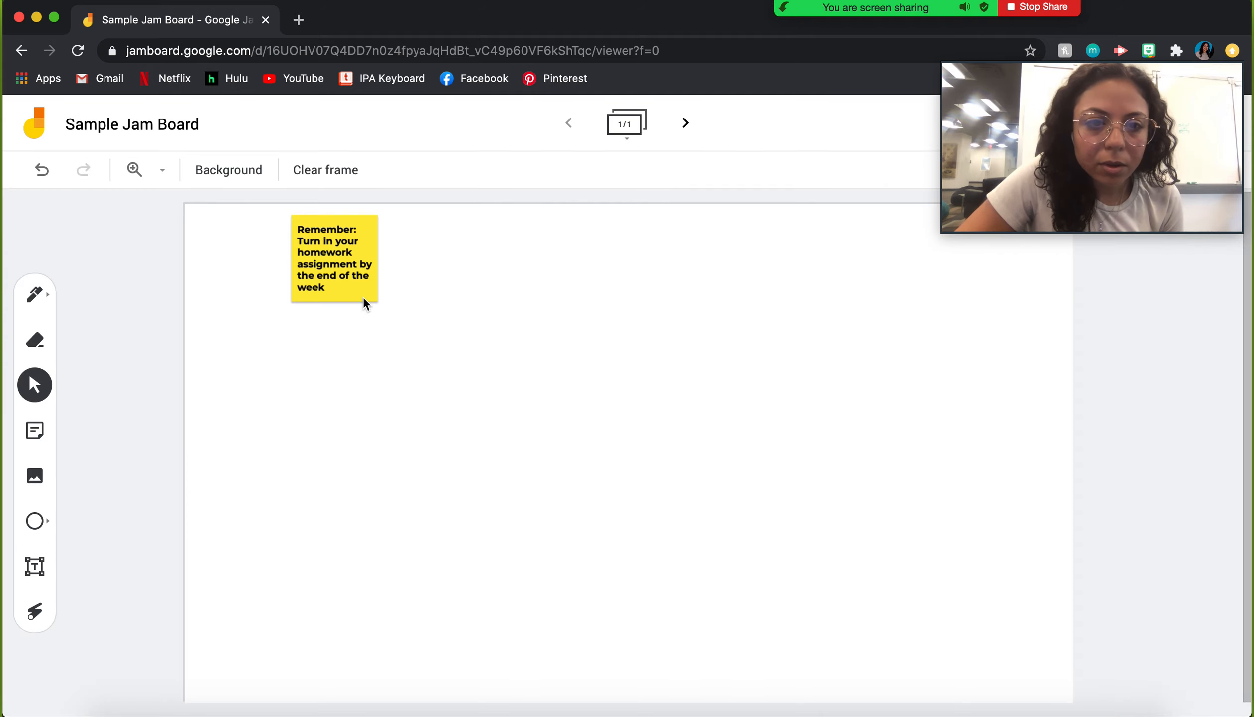
# Step: Enlarge the homework note and move it to the frame's top-left
pyautogui.moveTo(380, 303); pyautogui.dragTo(506, 429)
pyautogui.moveTo(427, 335); pyautogui.dragTo(340, 341)
pyautogui.click(193, 327)
# Step: Insert the waving cartoon man clipart and place it below the homework note
pyautogui.click(35, 476)
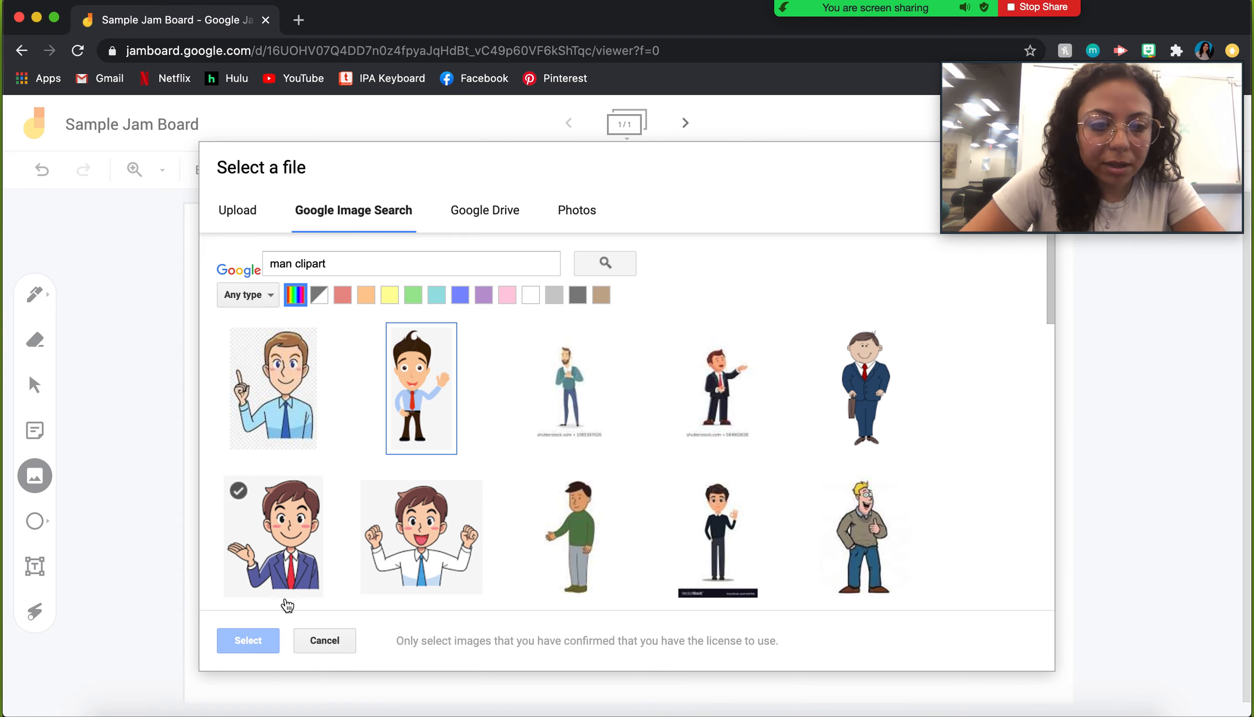
pyautogui.click(435, 398)
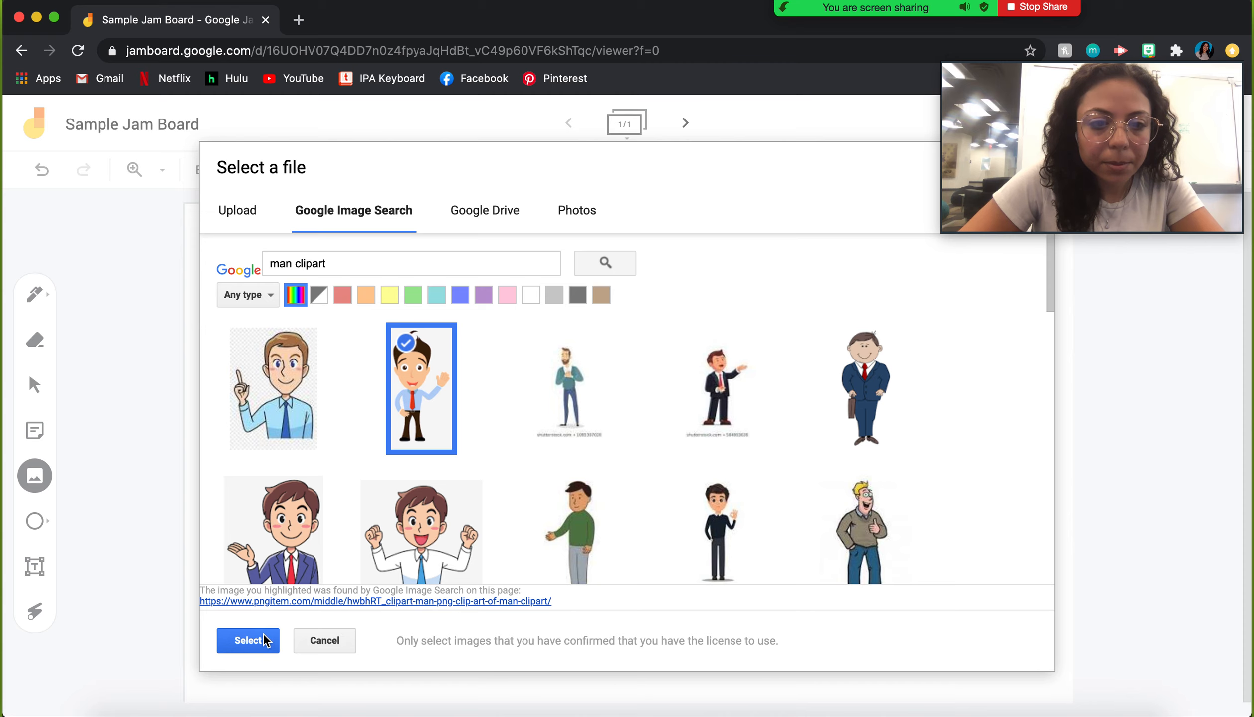
pyautogui.click(269, 639)
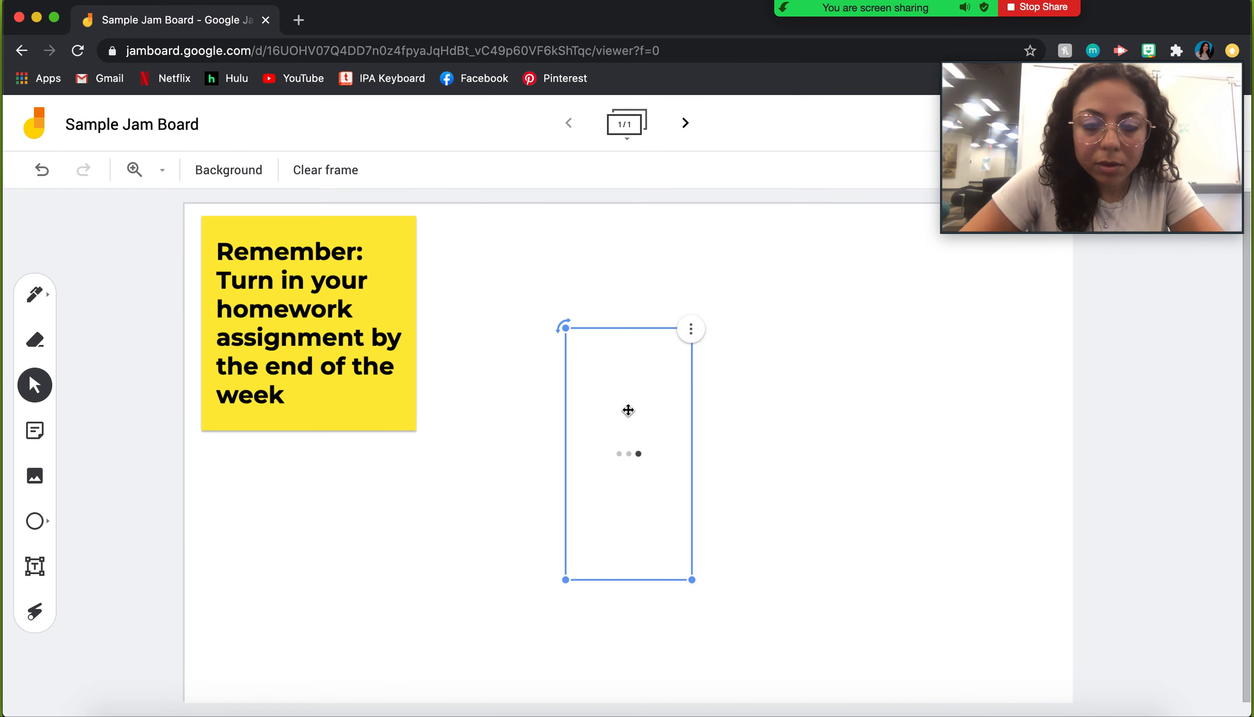
pyautogui.moveTo(607, 421); pyautogui.dragTo(500, 546)
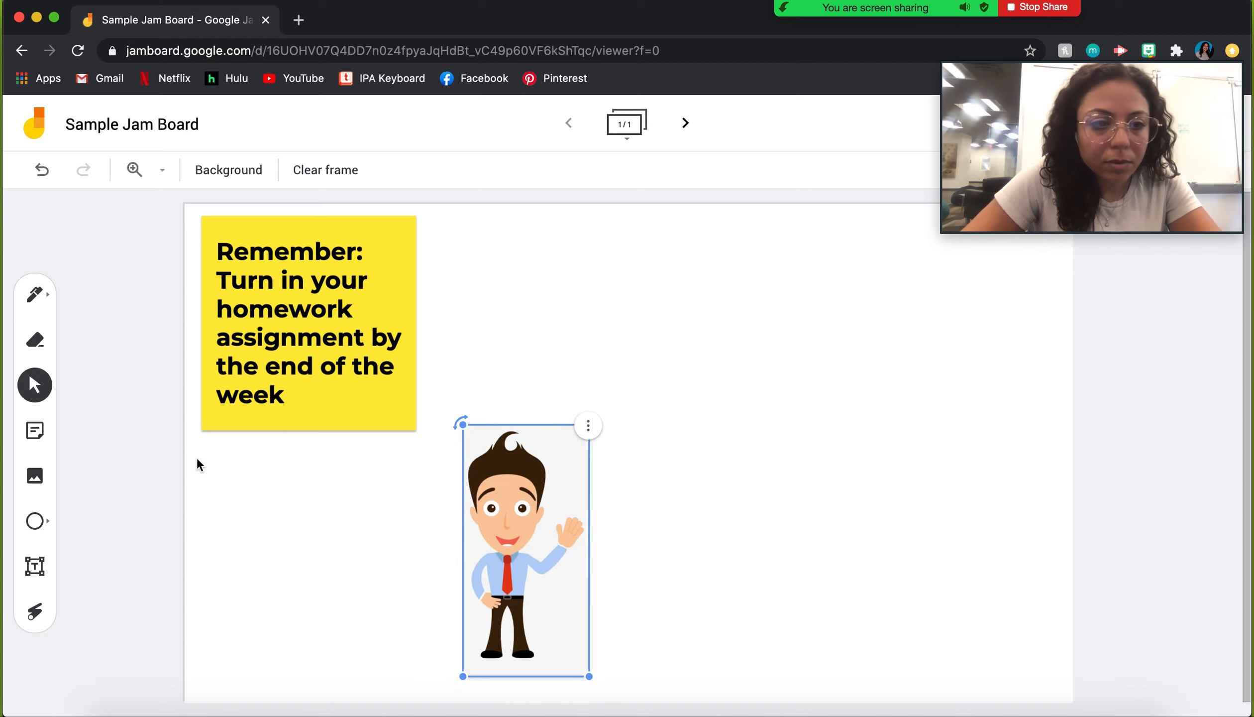
pyautogui.click(35, 476)
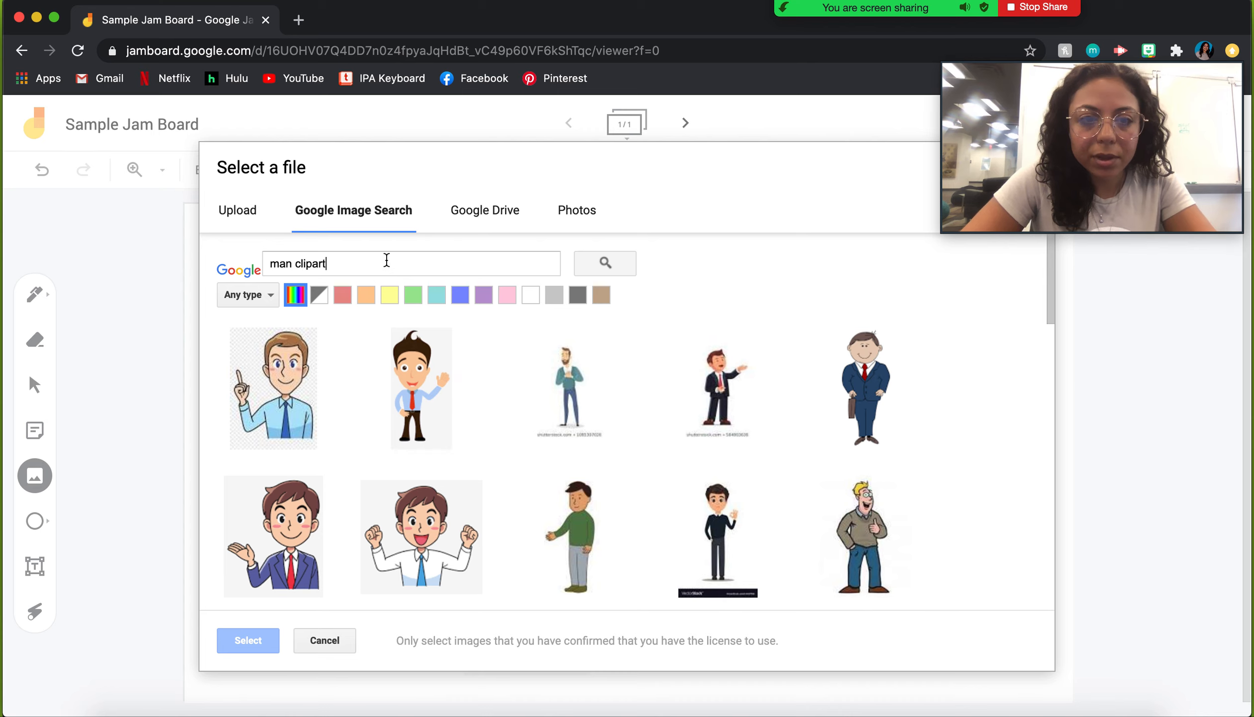
# Step: Search for elephant clipart and insert the first elephant picture
pyautogui.tripleClick(387, 259)
pyautogui.write('elephant')
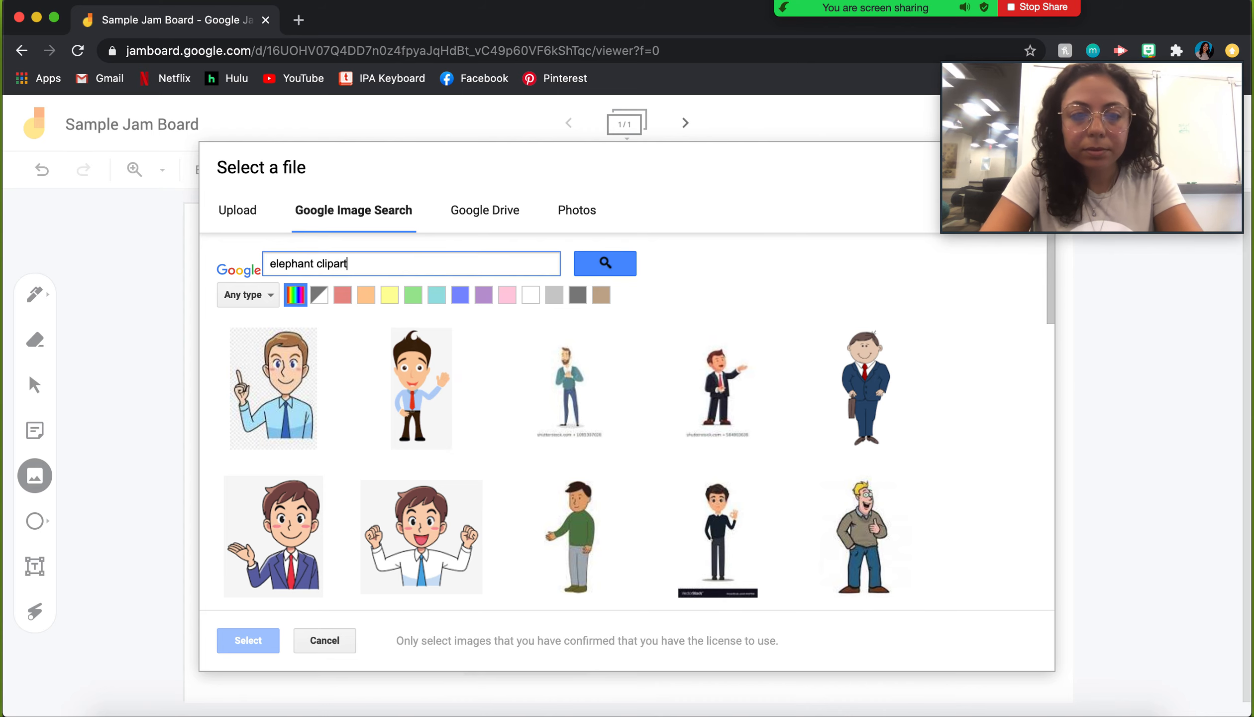
pyautogui.press('Return')
pyautogui.click(264, 397)
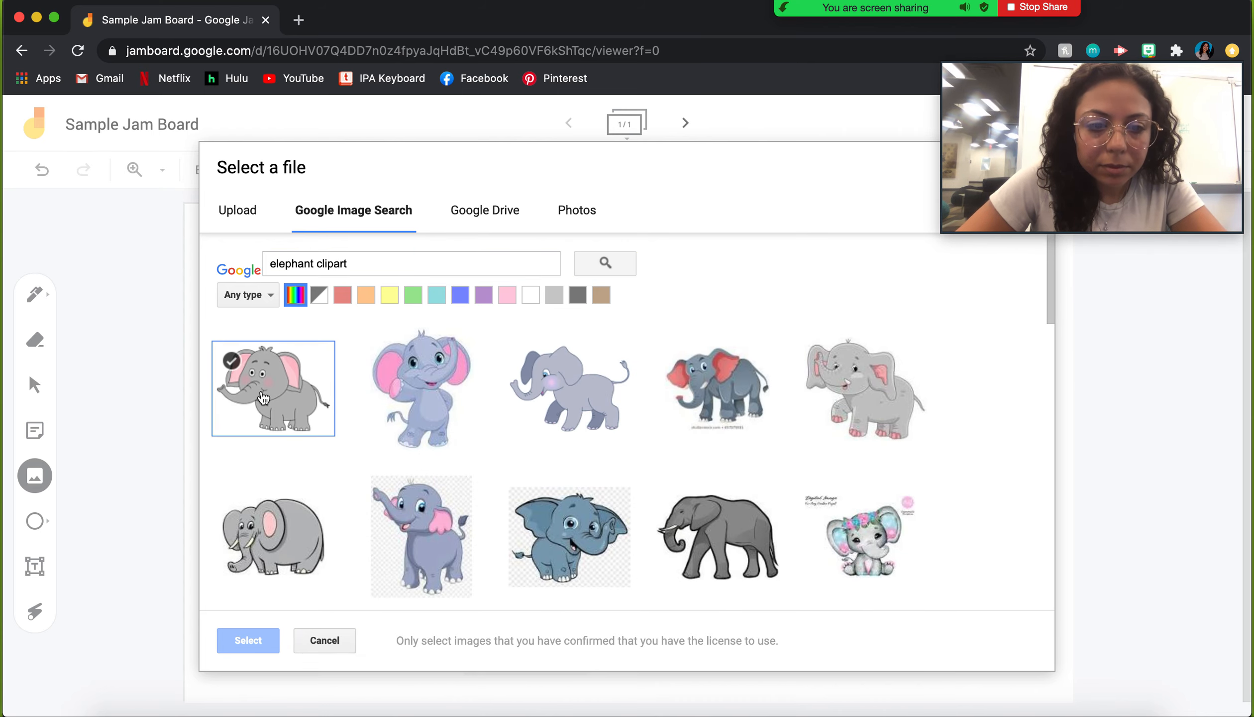
pyautogui.click(263, 643)
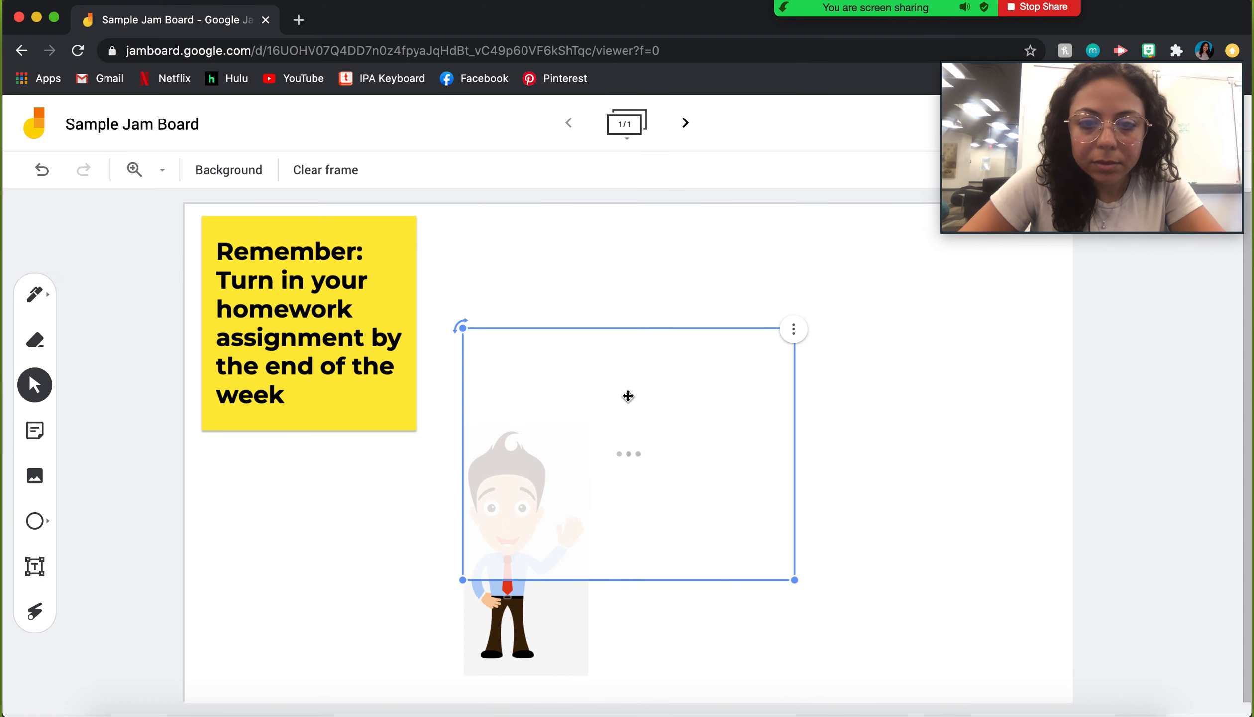
# Step: Move the elephant beside the waving man and shrink it
pyautogui.moveTo(610, 442); pyautogui.dragTo(728, 522)
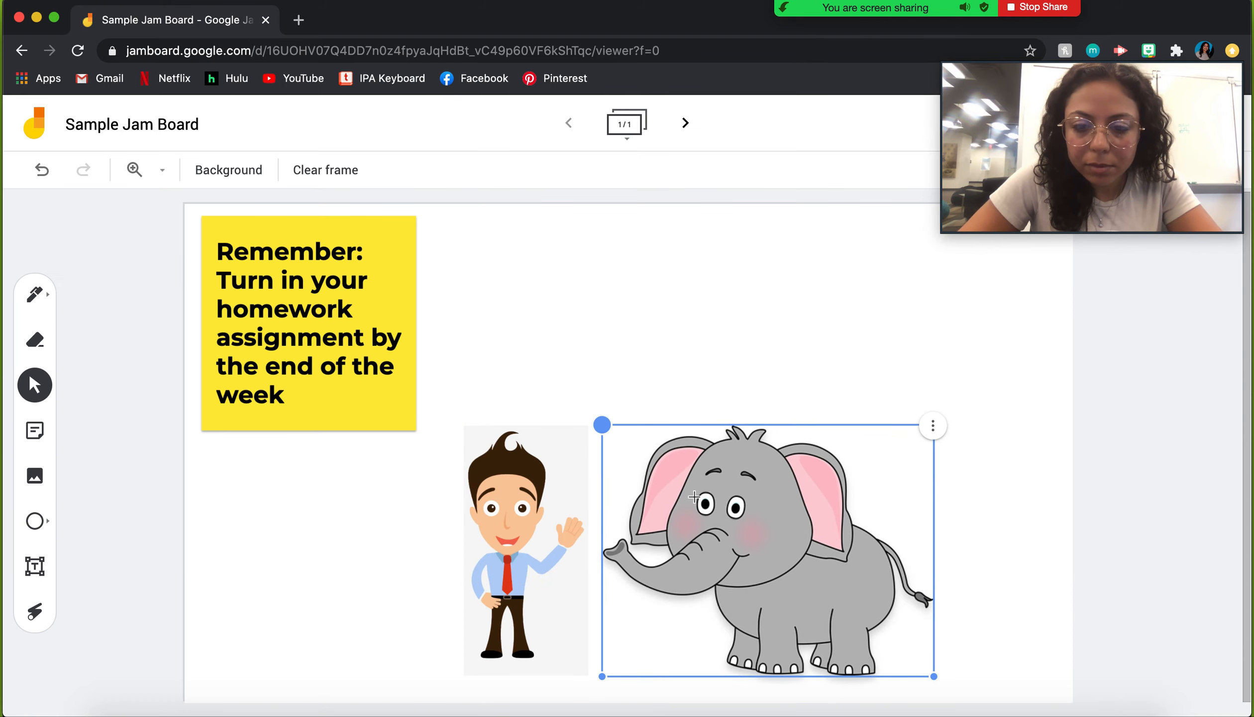
pyautogui.moveTo(934, 676); pyautogui.dragTo(822, 605)
pyautogui.moveTo(758, 524); pyautogui.dragTo(760, 556)
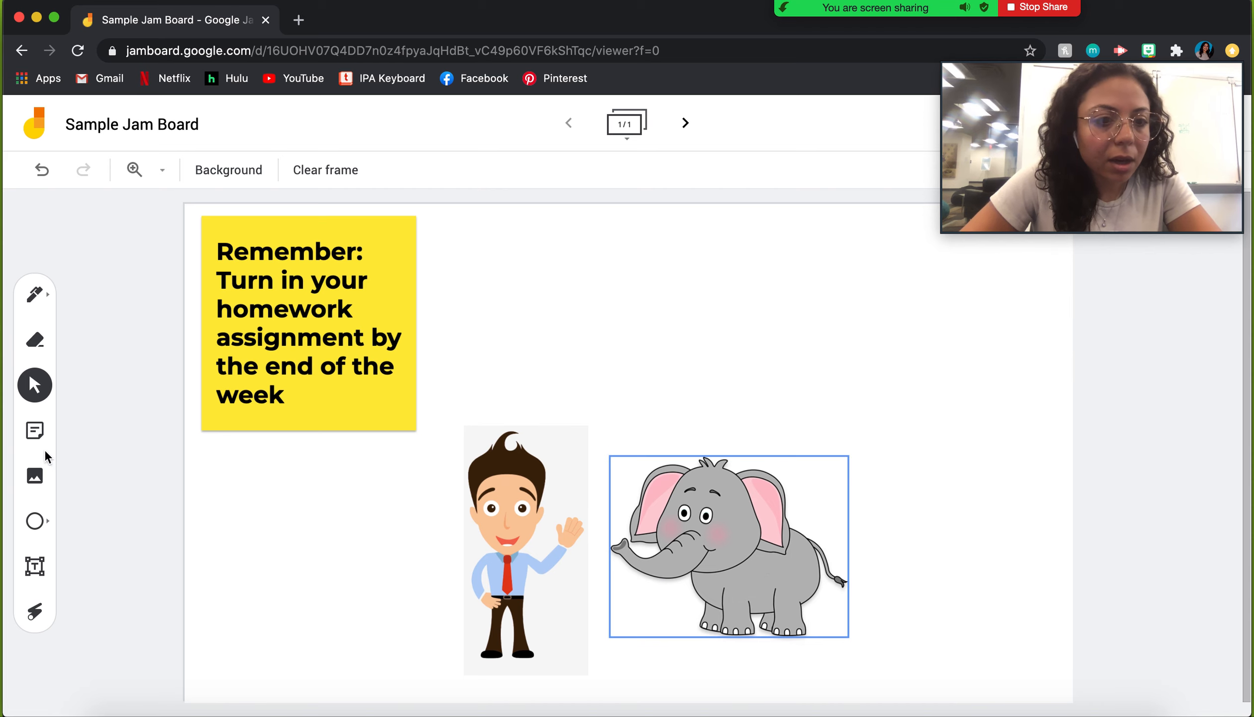
pyautogui.click(42, 465)
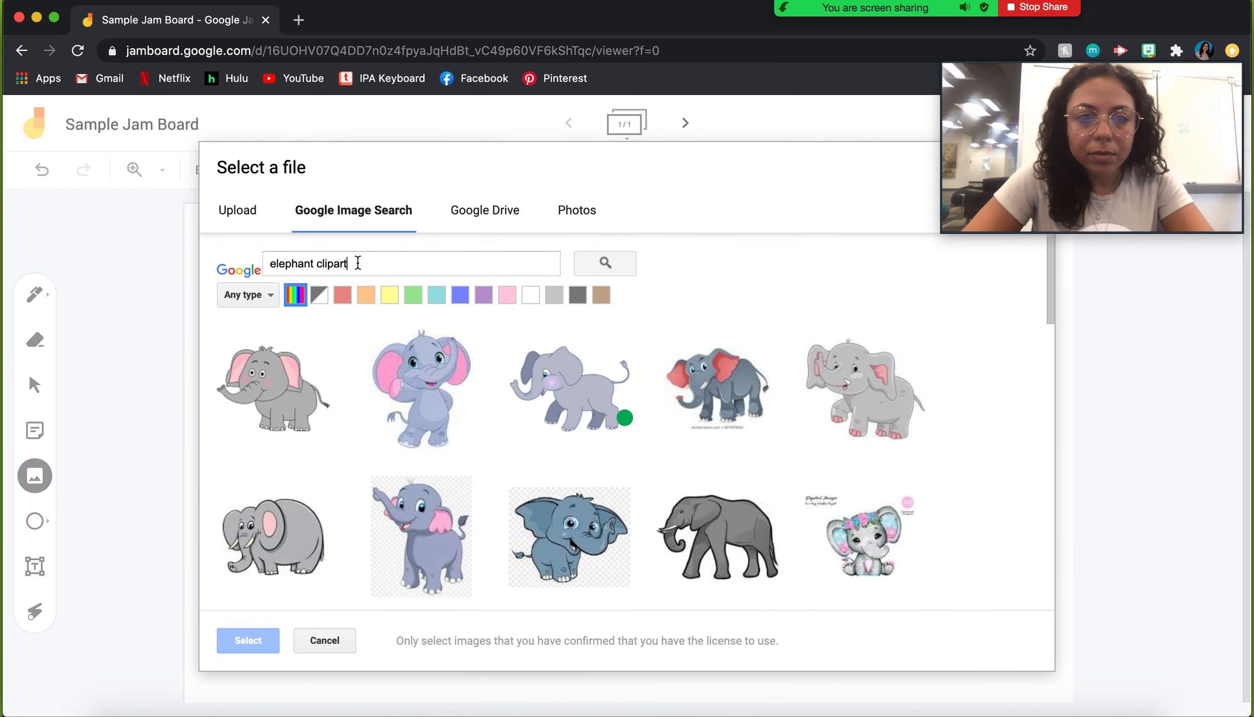
# Step: Search 'woman clipart', insert the pink-shirt woman and place her right of the elephant
pyautogui.tripleClick(357, 262)
pyautogui.write('woman clipart')
pyautogui.press('Return')
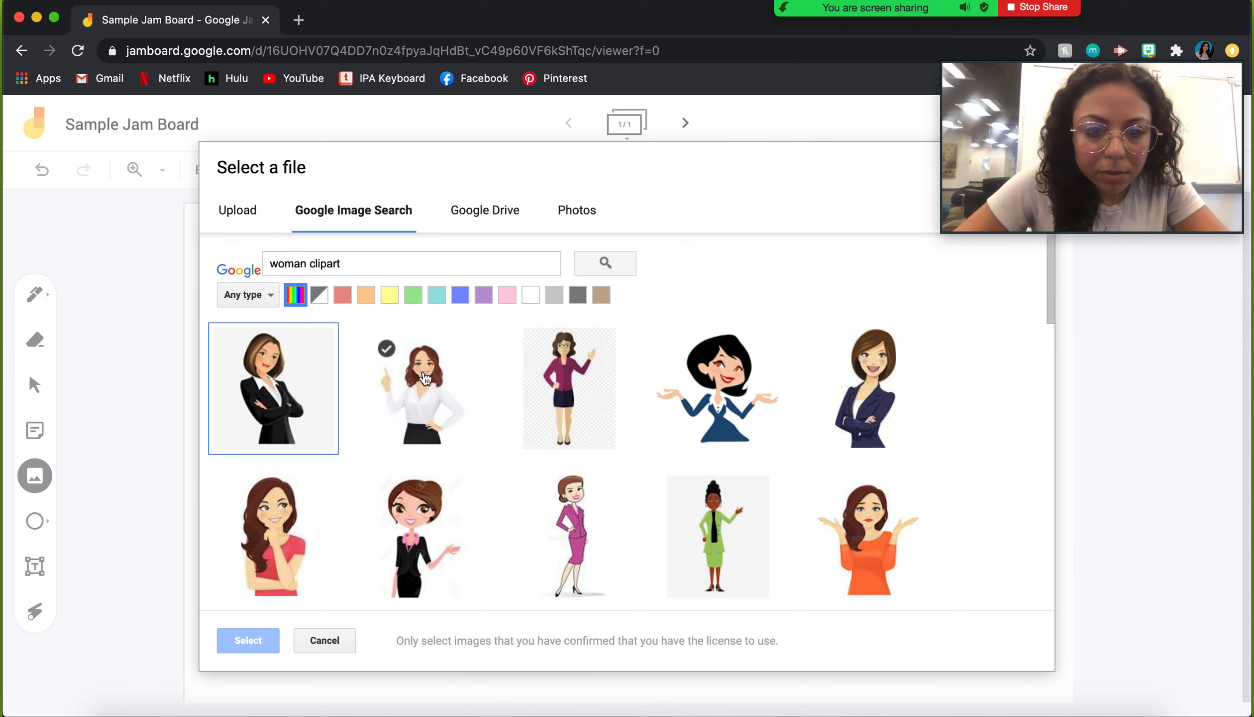
pyautogui.click(256, 493)
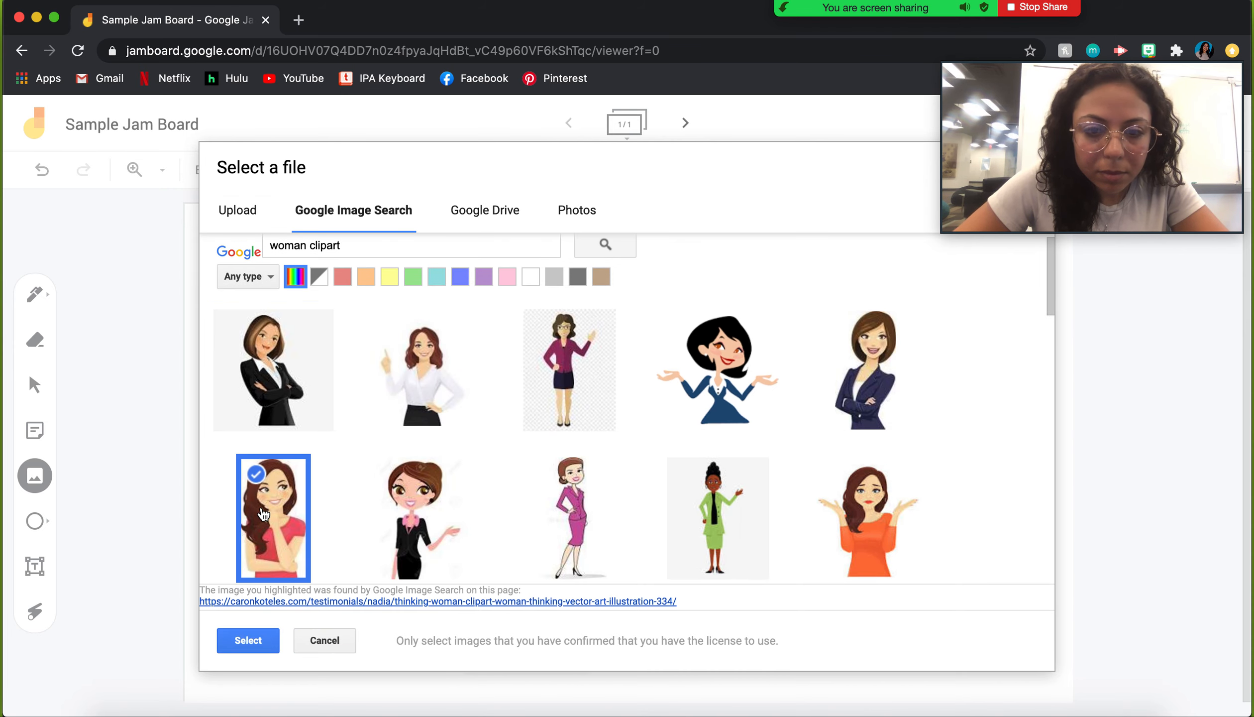
pyautogui.click(259, 643)
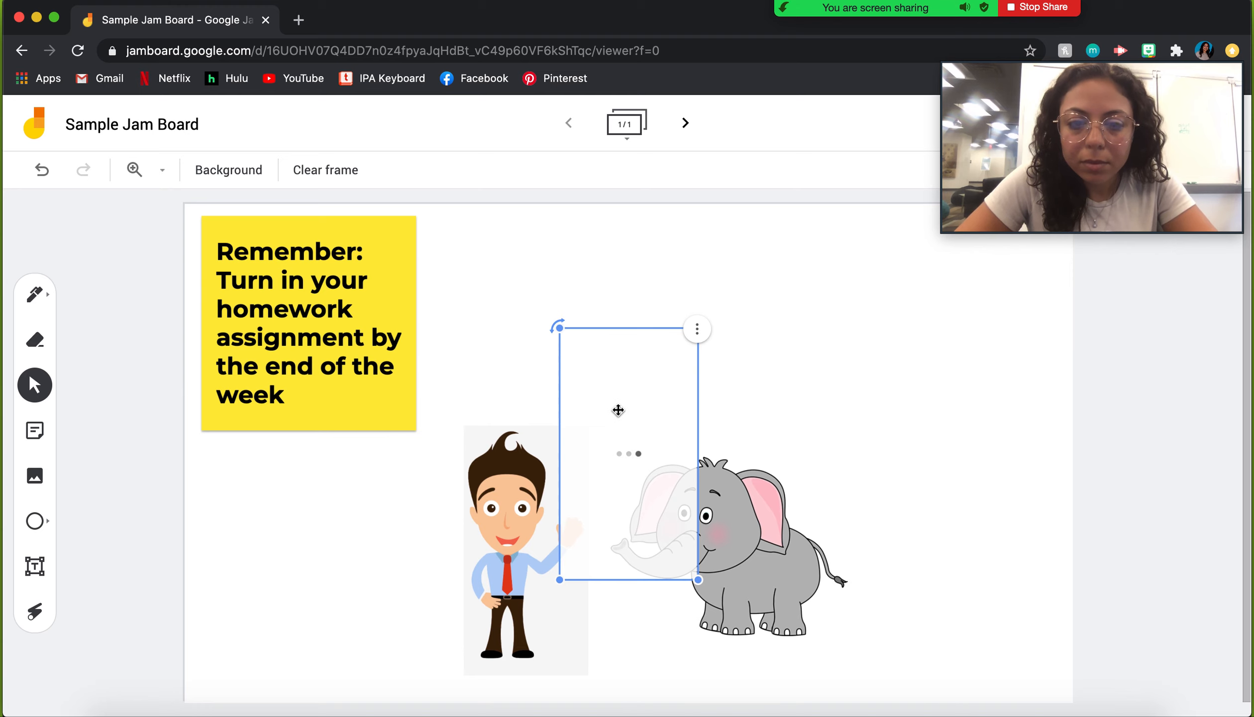
pyautogui.moveTo(827, 468); pyautogui.dragTo(939, 508)
pyautogui.click(246, 504)
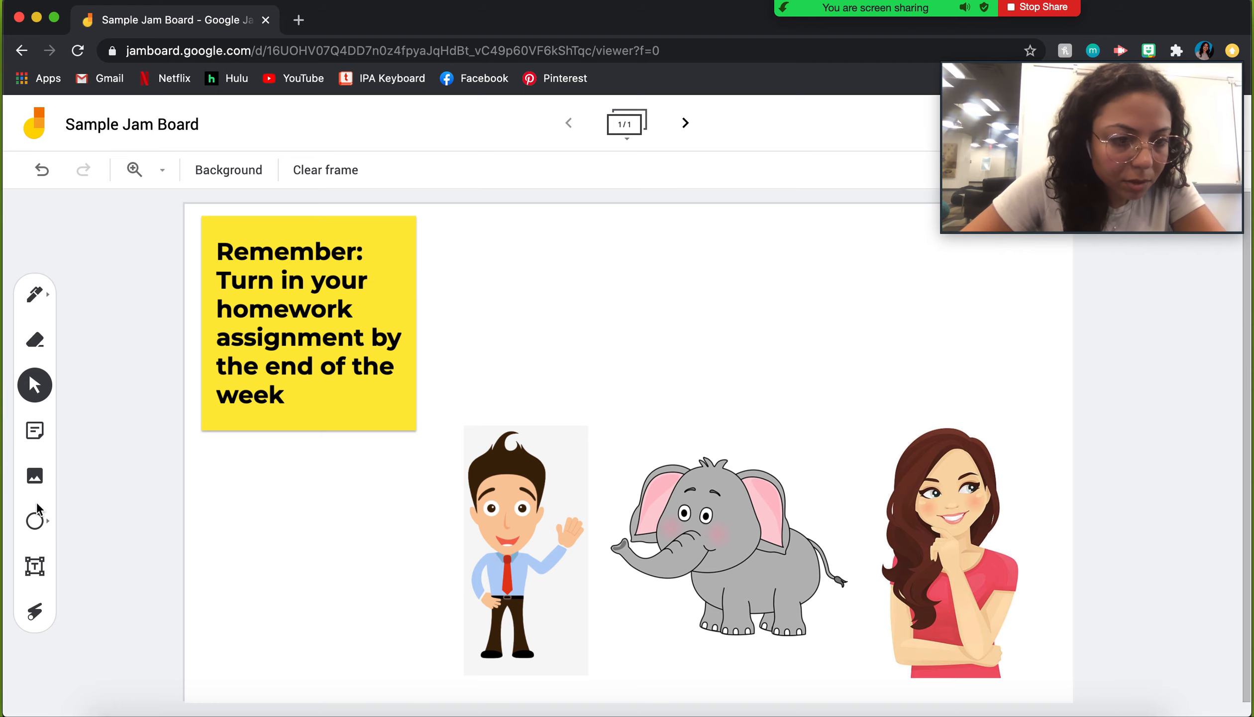
# Step: Add 'Who was the story about today?' on one line, centred above the three pictures
pyautogui.click(34, 566)
pyautogui.click(459, 296)
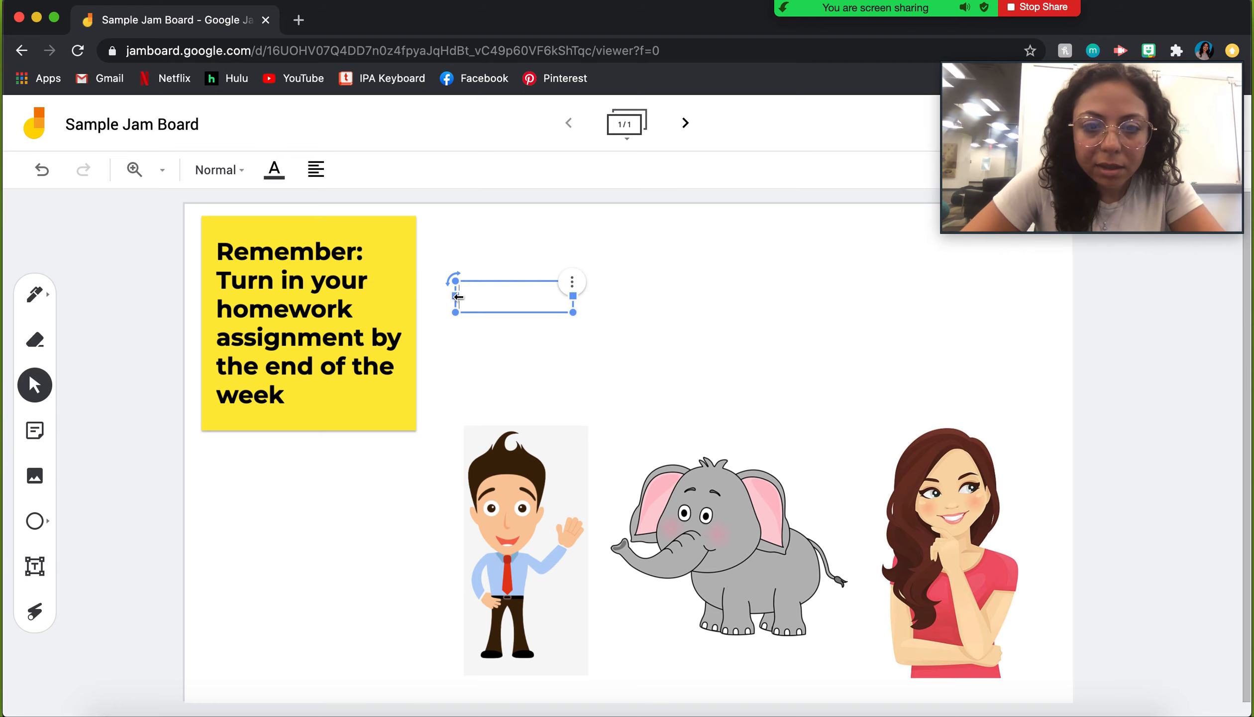
pyautogui.write('Who was the story abo')
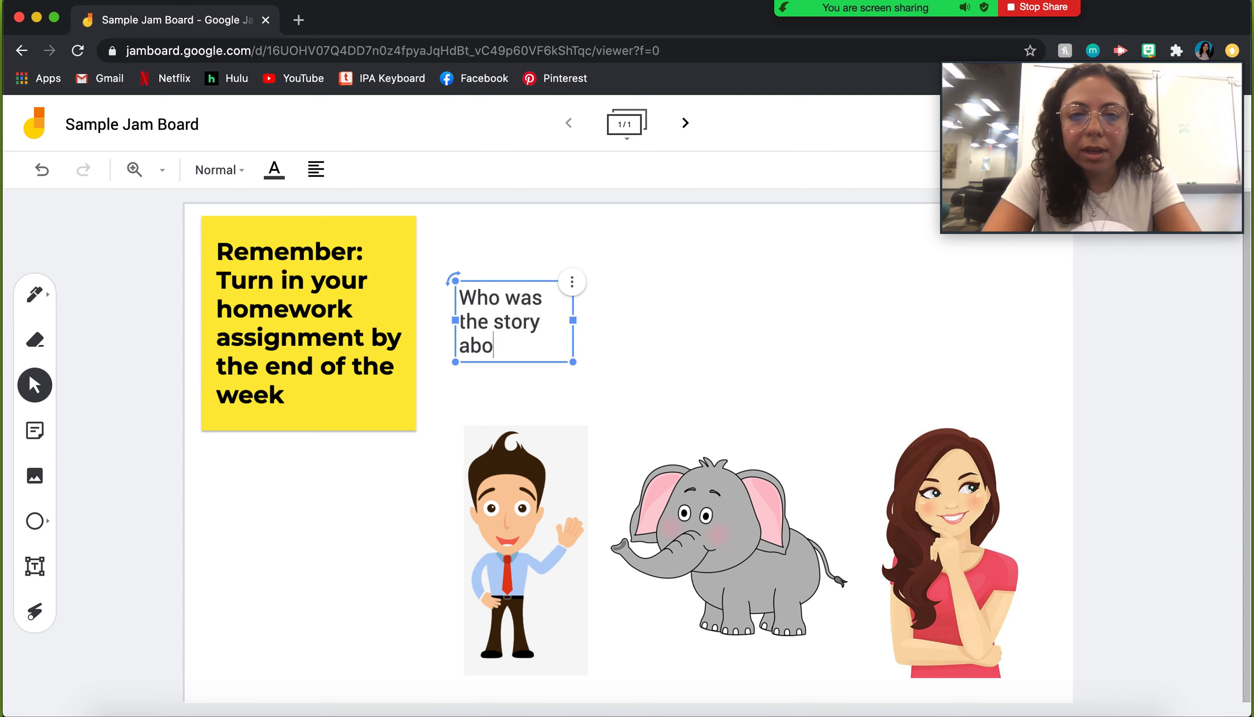
pyautogui.write('ut today?')
pyautogui.moveTo(571, 330); pyautogui.dragTo(776, 329)
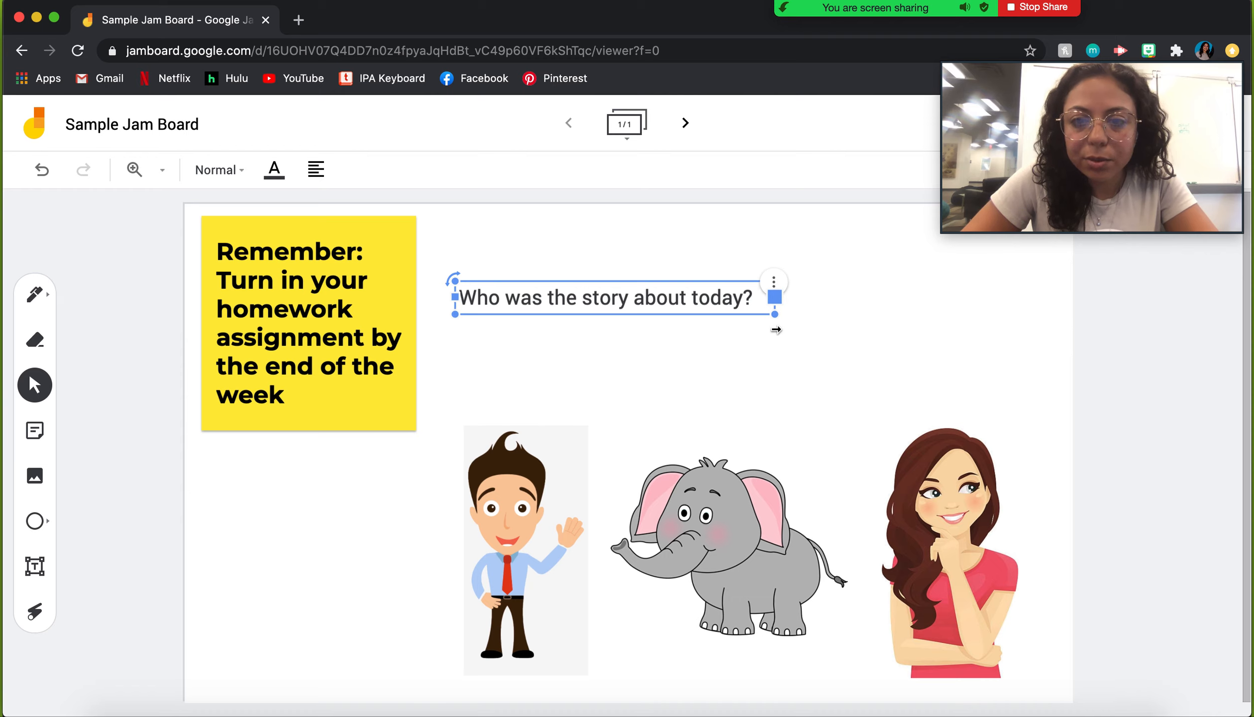
pyautogui.moveTo(647, 287); pyautogui.dragTo(764, 349)
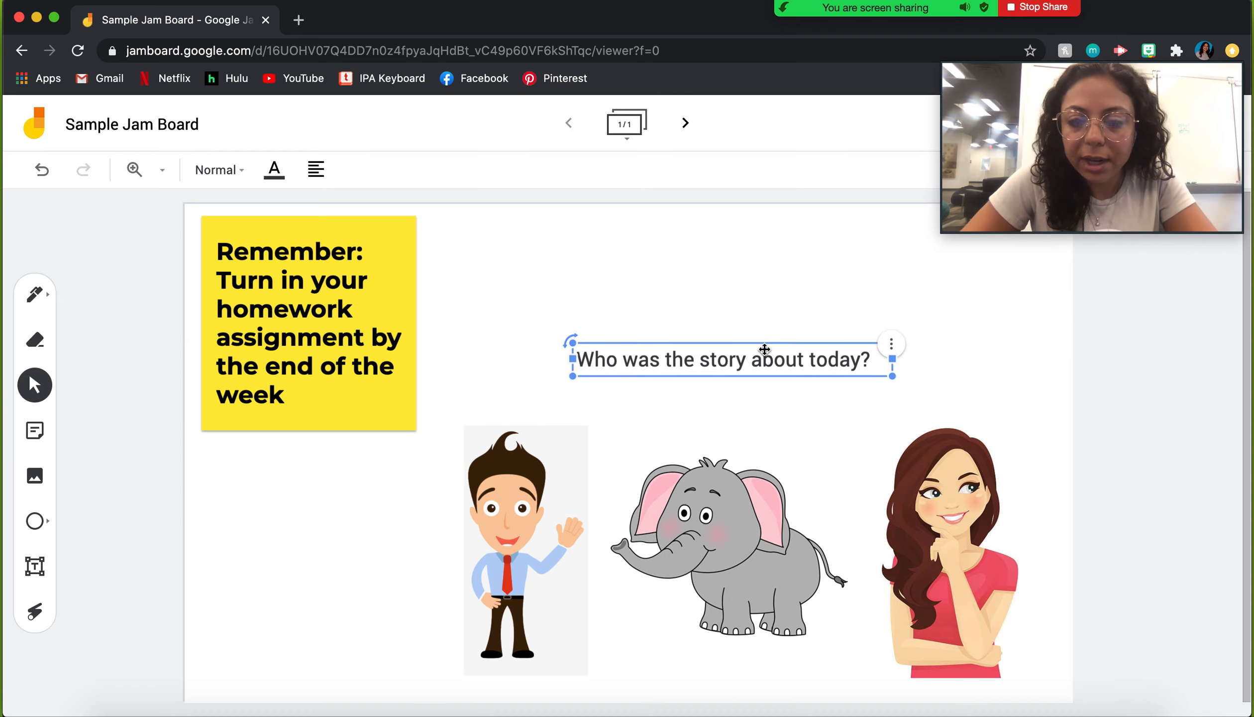
pyautogui.click(222, 591)
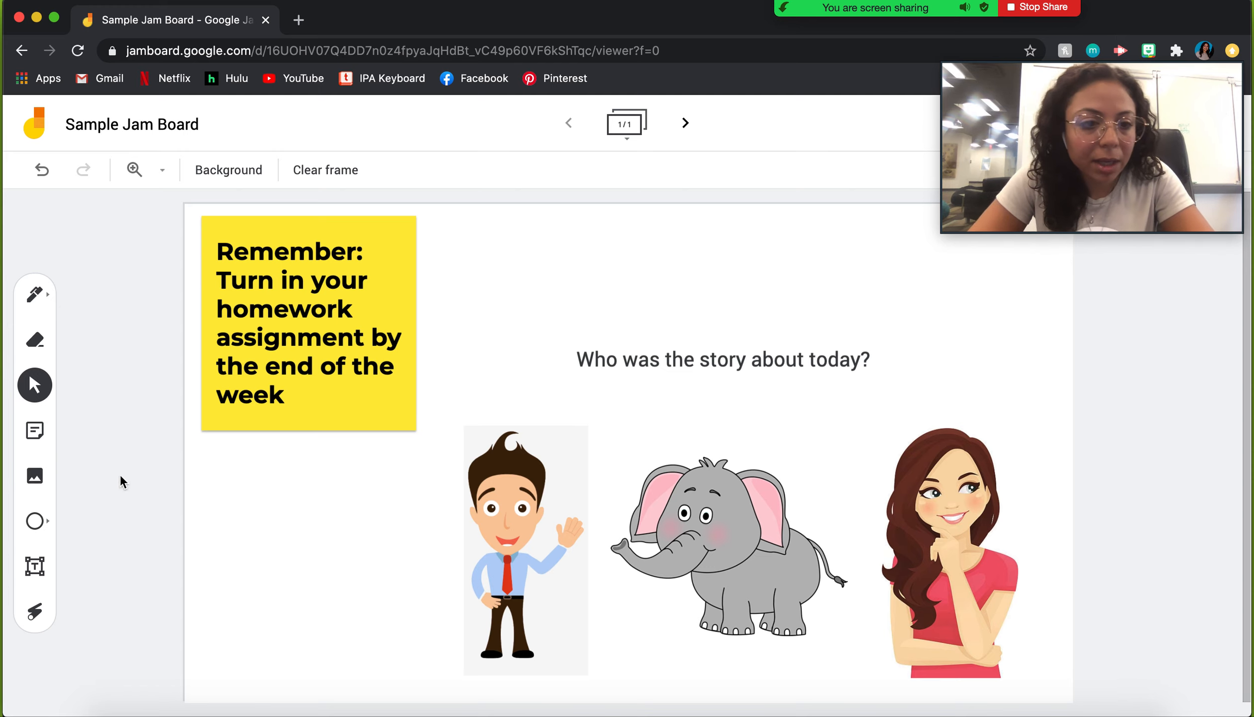
# Step: Draw a circle-shape ellipse around the waving man
pyautogui.click(43, 521)
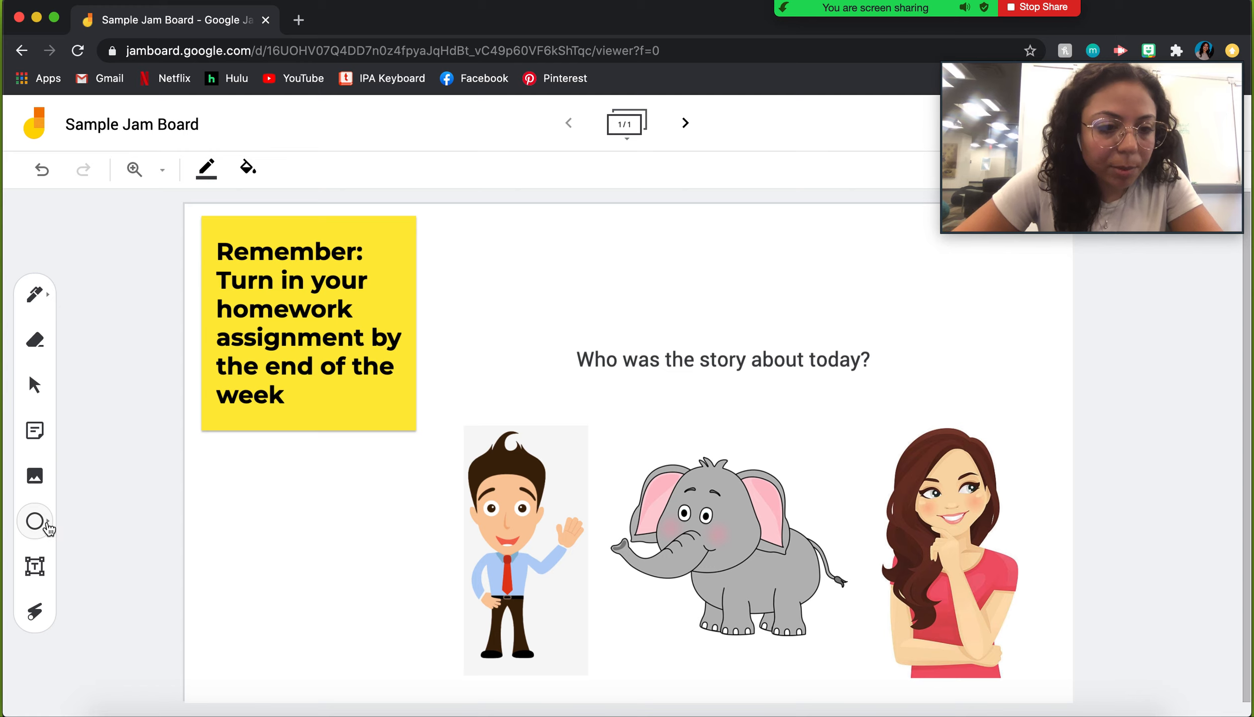
pyautogui.click(49, 527)
pyautogui.click(34, 524)
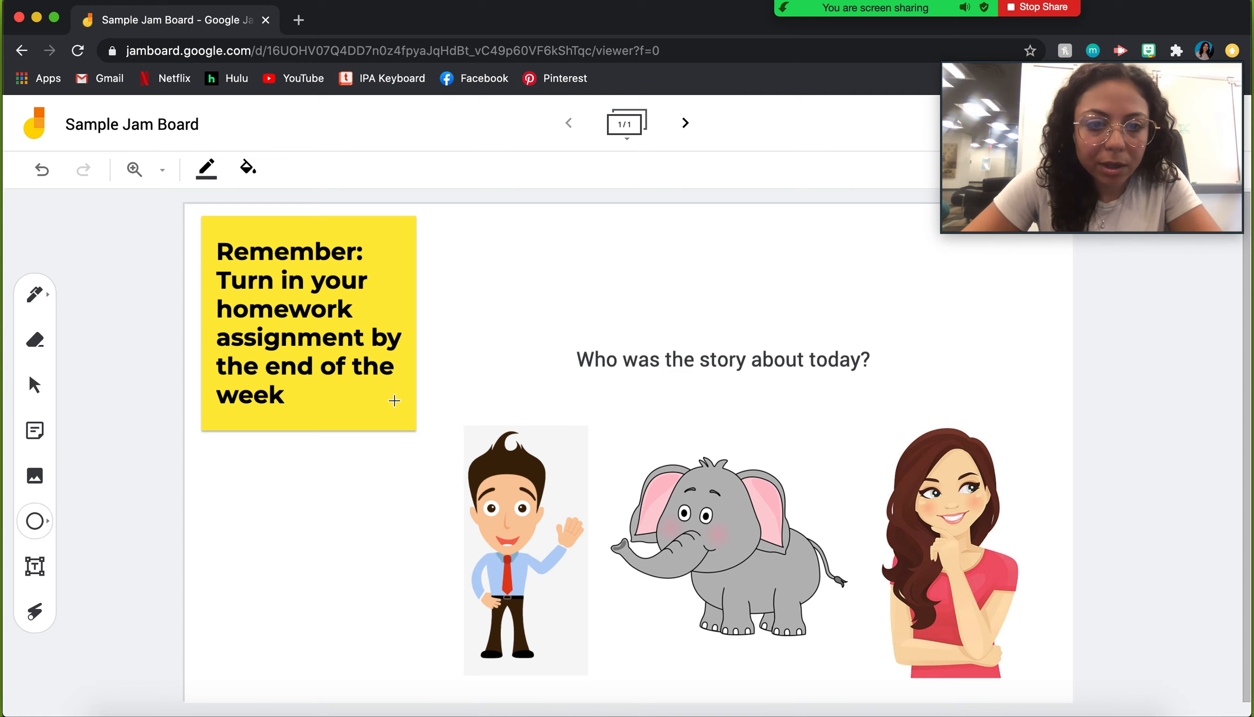
pyautogui.moveTo(417, 386); pyautogui.dragTo(620, 688)
# Step: Give the ellipse a transparent fill and a green outline
pyautogui.click(247, 169)
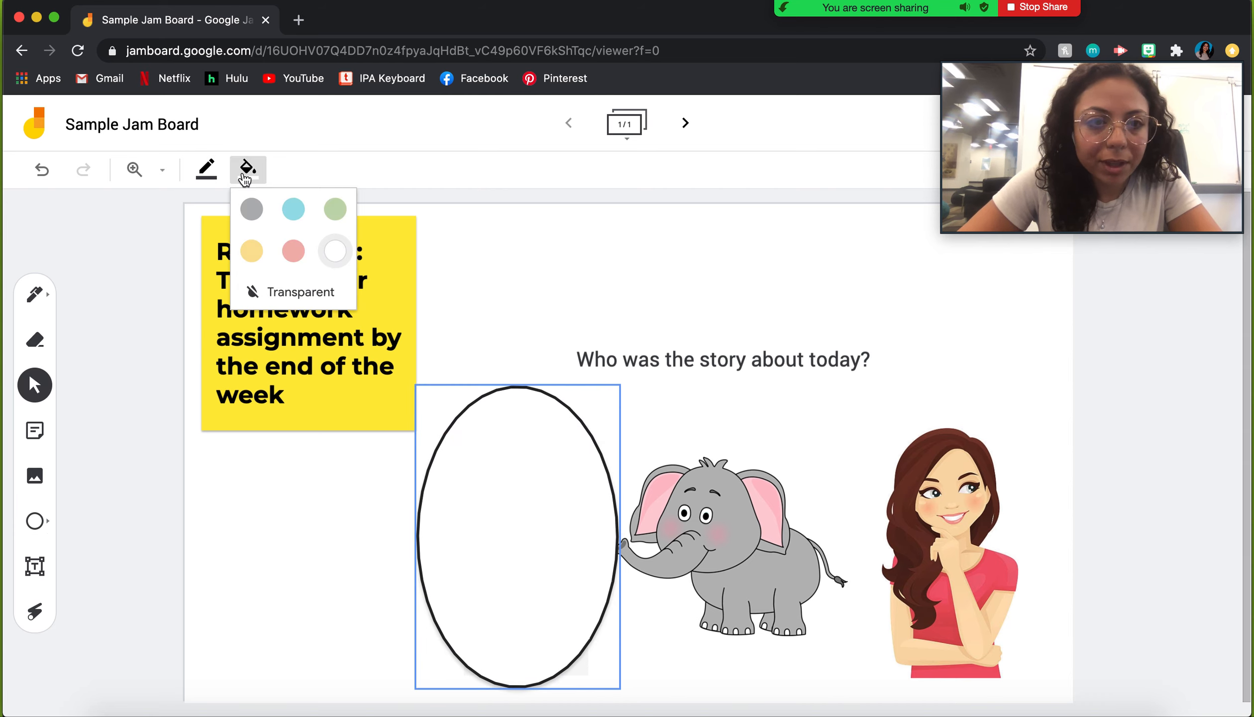
pyautogui.click(260, 291)
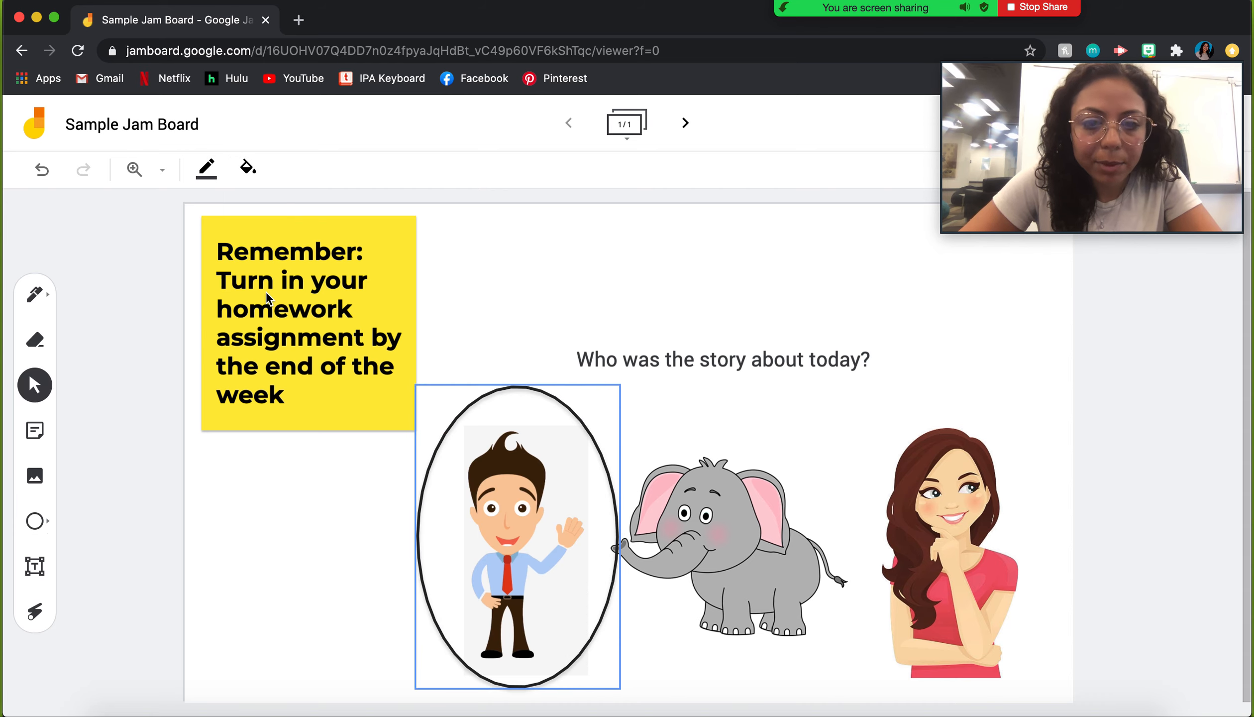
pyautogui.click(207, 178)
pyautogui.click(245, 209)
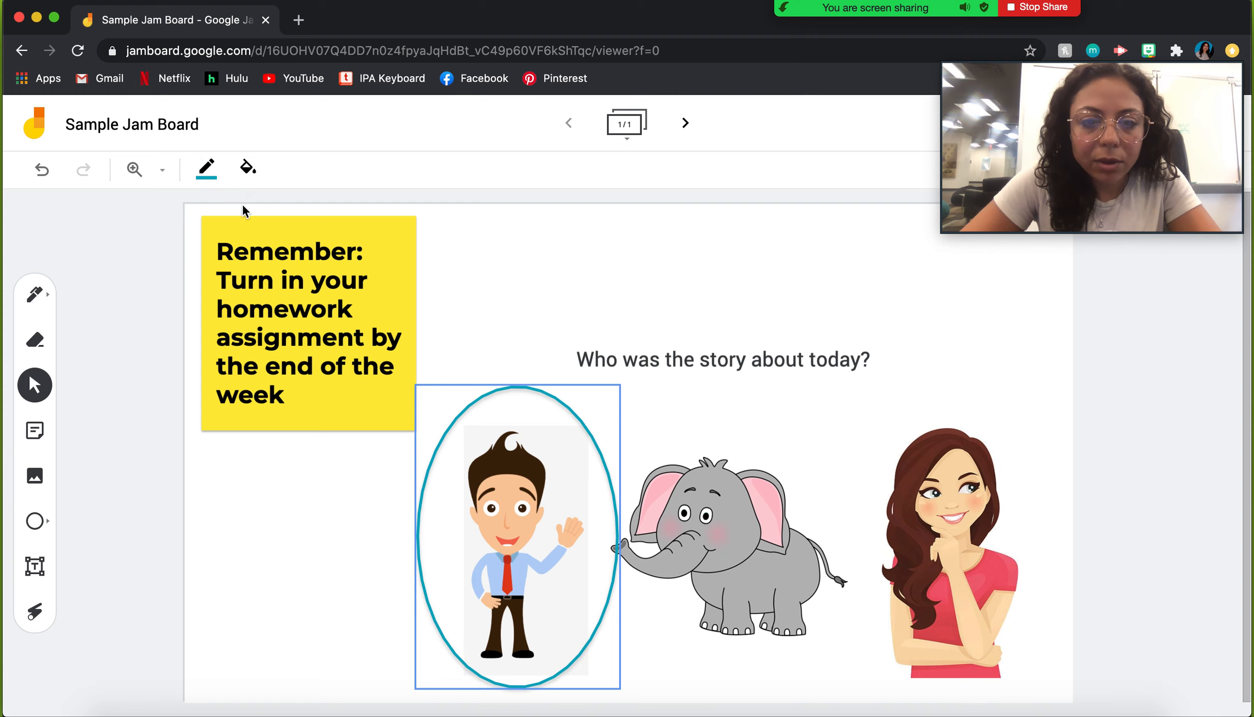
pyautogui.click(225, 170)
pyautogui.click(287, 207)
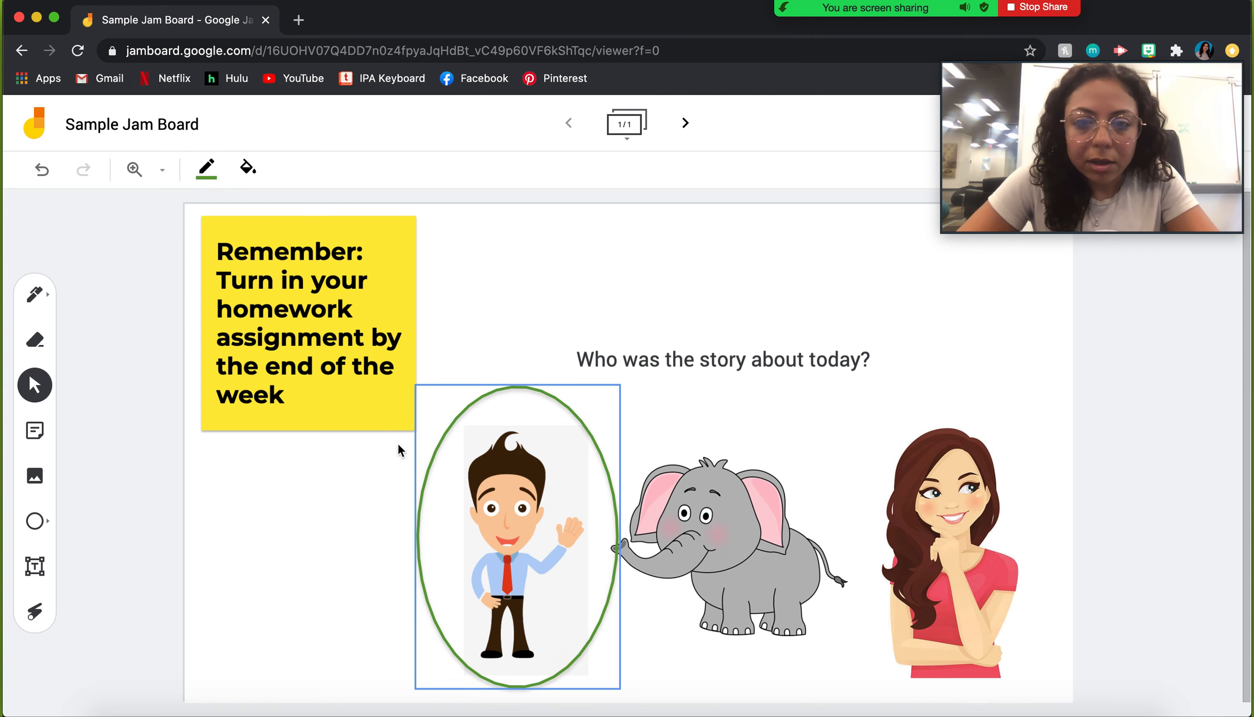
pyautogui.click(273, 579)
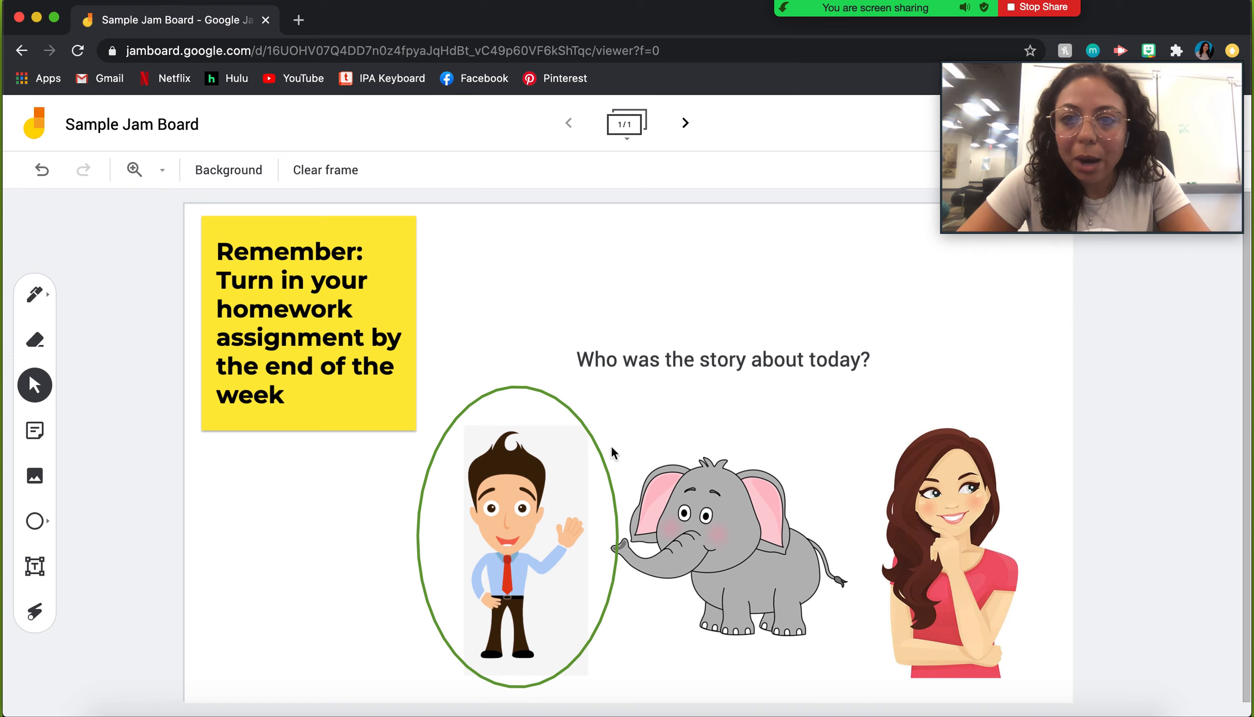
# Step: Delete the question text, the green ellipse and the man picture
pyautogui.click(755, 364)
pyautogui.press('BackSpace')
pyautogui.click(576, 439)
pyautogui.press('BackSpace')
pyautogui.click(522, 508)
pyautogui.press('BackSpace')
# Step: Delete the elephant and woman pictures, then close image search without inserting anything
pyautogui.click(692, 523)
pyautogui.press('BackSpace')
pyautogui.click(924, 546)
pyautogui.press('BackSpace')
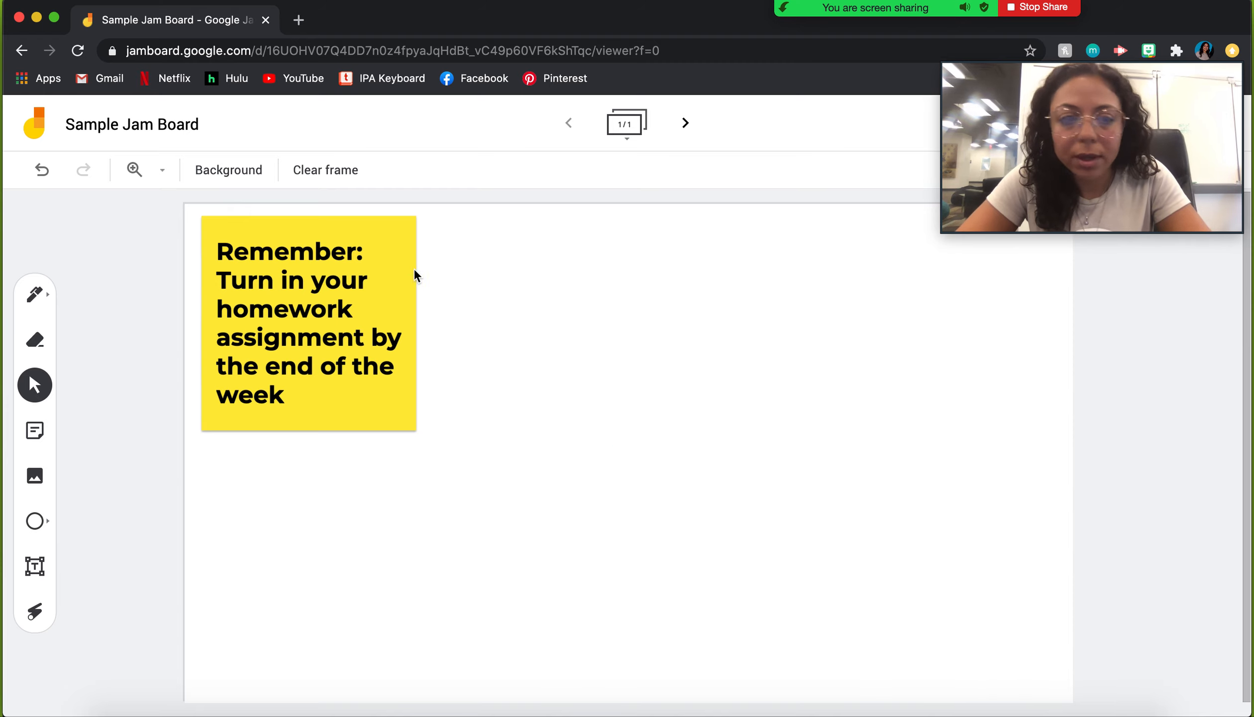
pyautogui.click(29, 477)
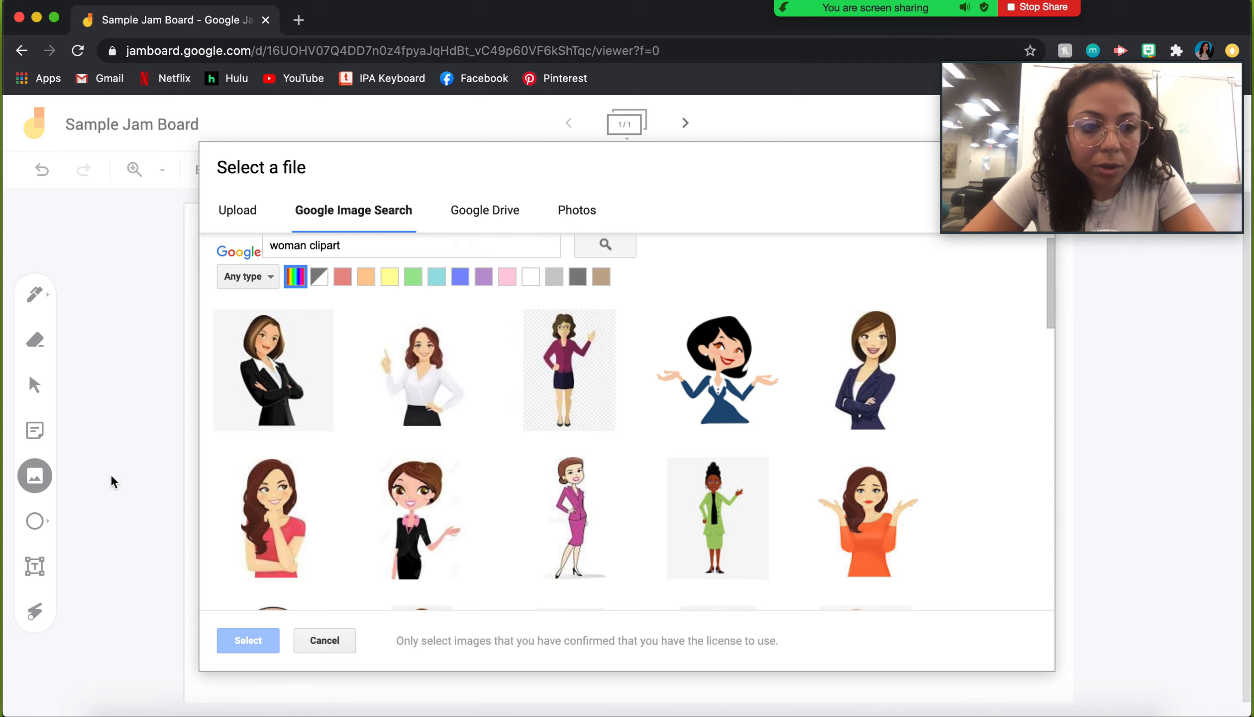
pyautogui.click(339, 640)
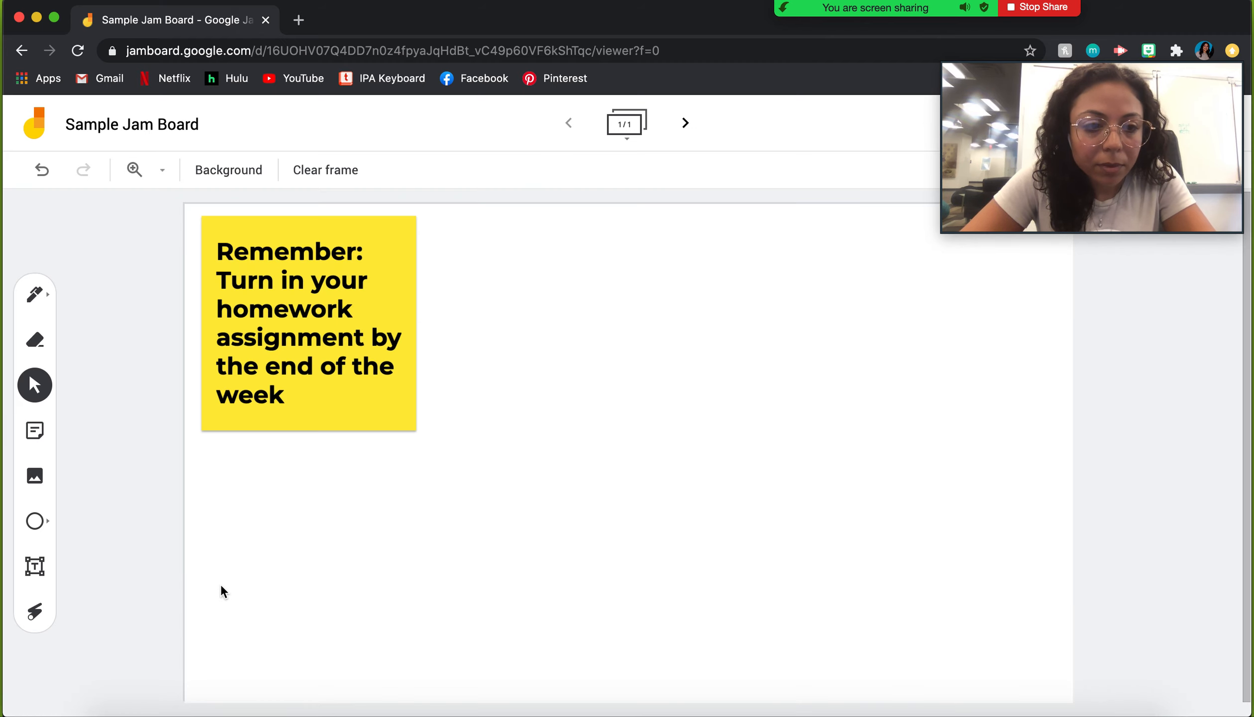
# Step: Draw a square to the right of the sticky note
pyautogui.click(43, 525)
pyautogui.click(46, 527)
pyautogui.click(123, 520)
pyautogui.moveTo(461, 361); pyautogui.dragTo(507, 462)
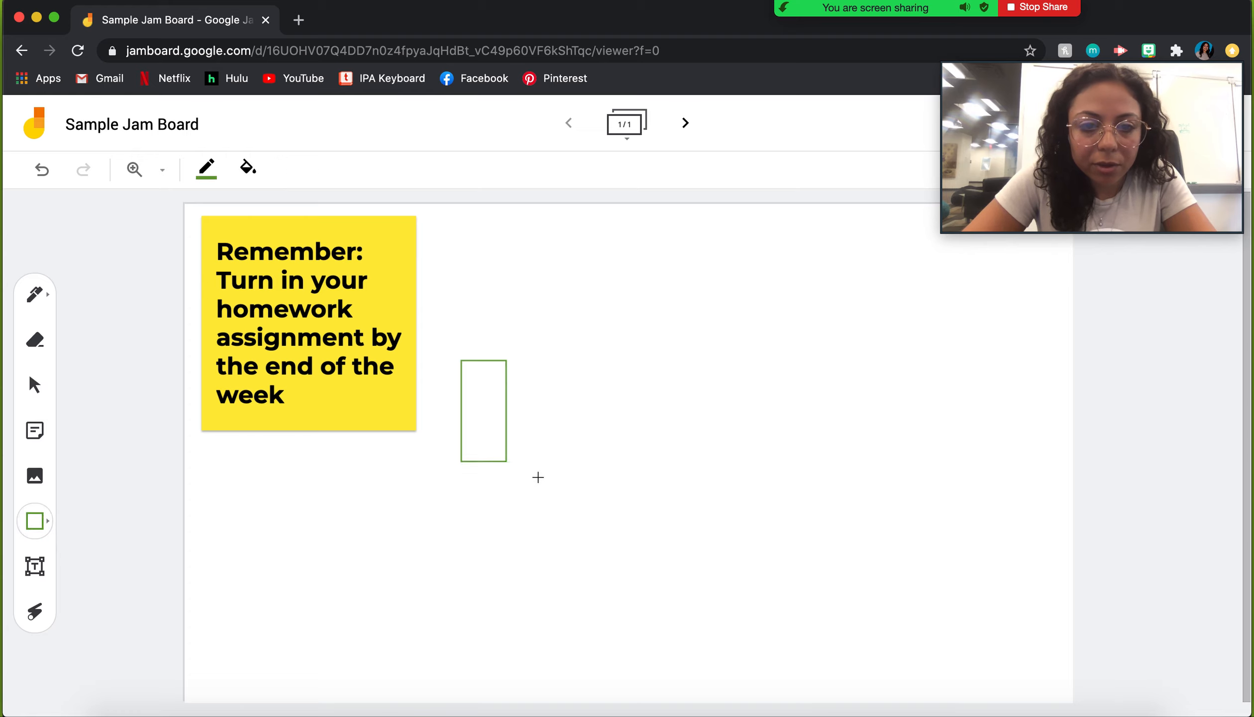
pyautogui.click(35, 521)
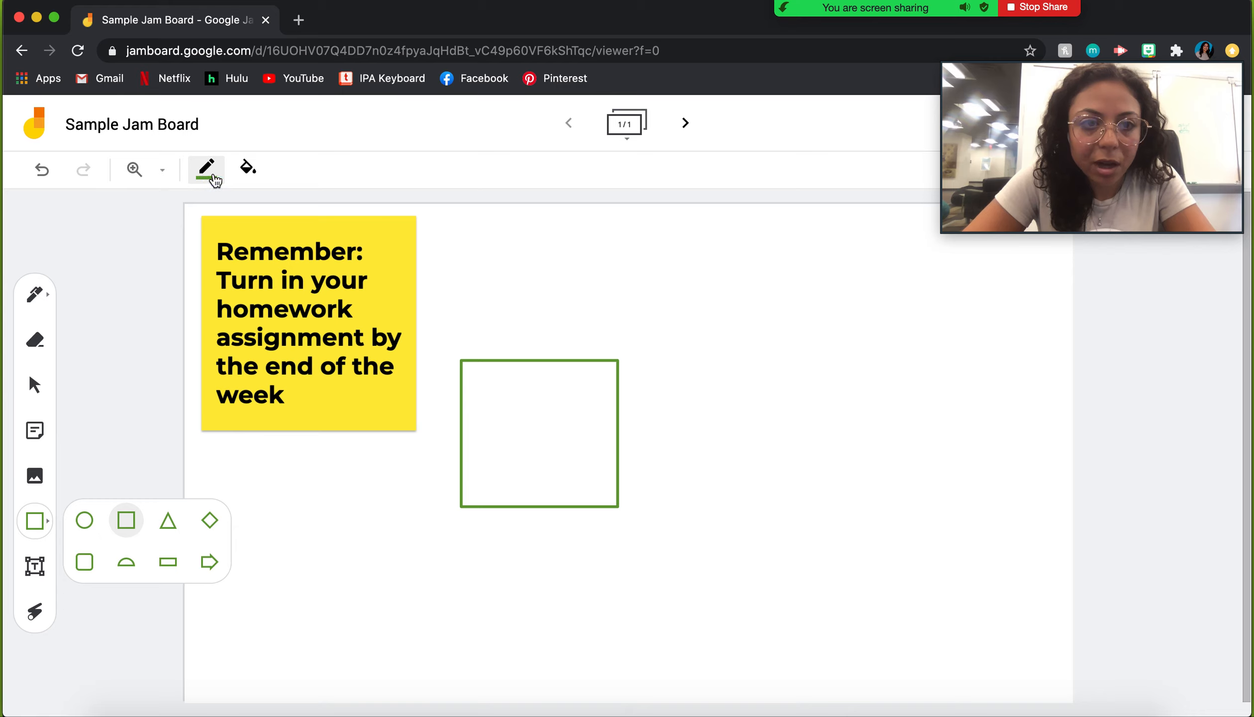
pyautogui.click(252, 174)
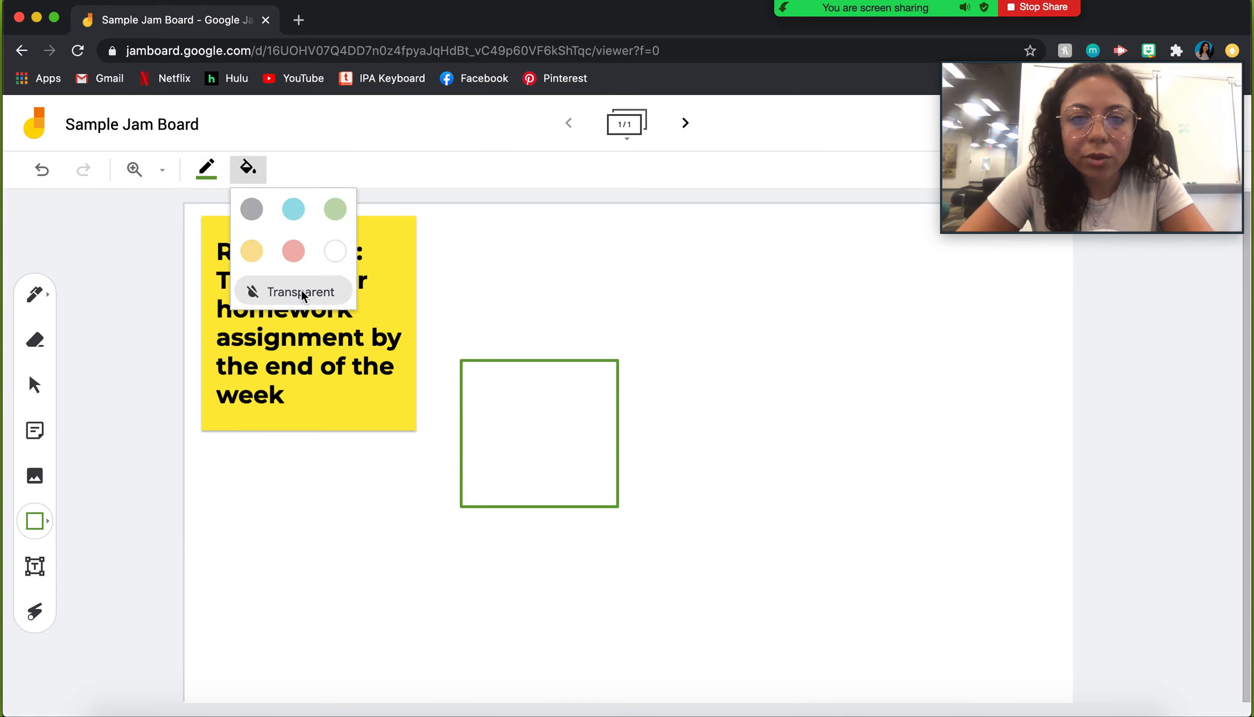
# Step: Add a second square and resize it to frame the sticky note
pyautogui.click(488, 369)
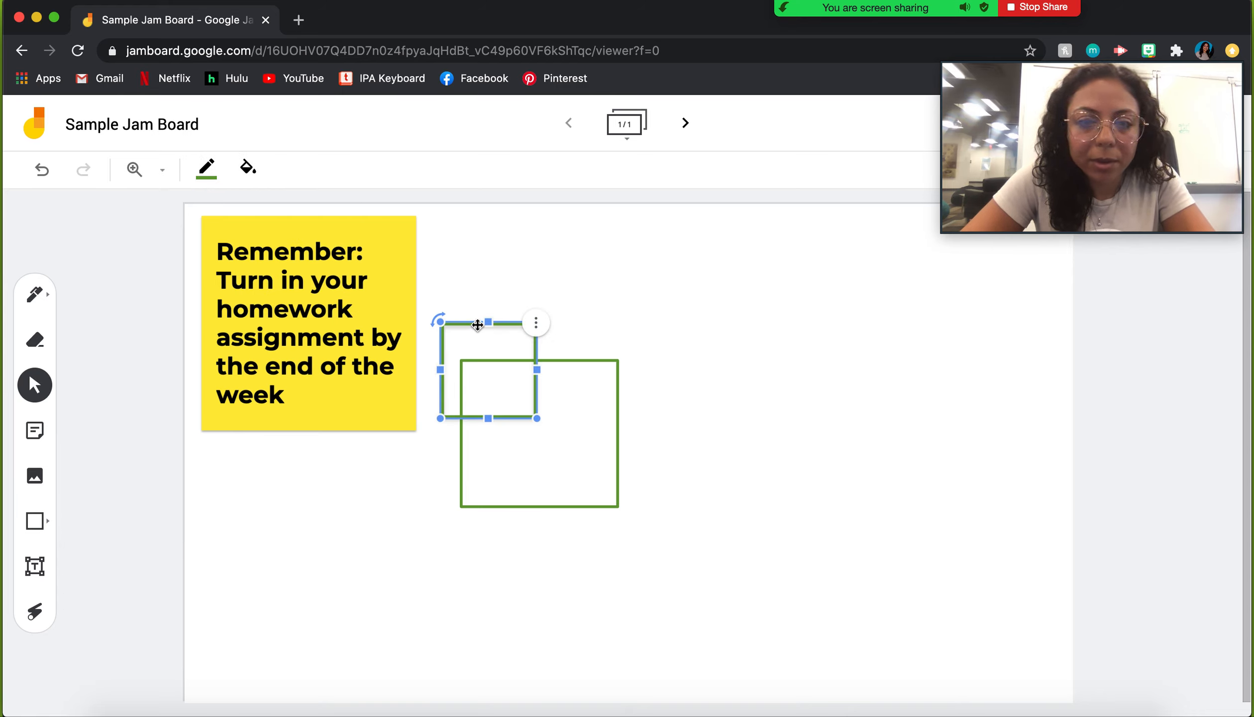
pyautogui.moveTo(478, 325); pyautogui.dragTo(239, 219)
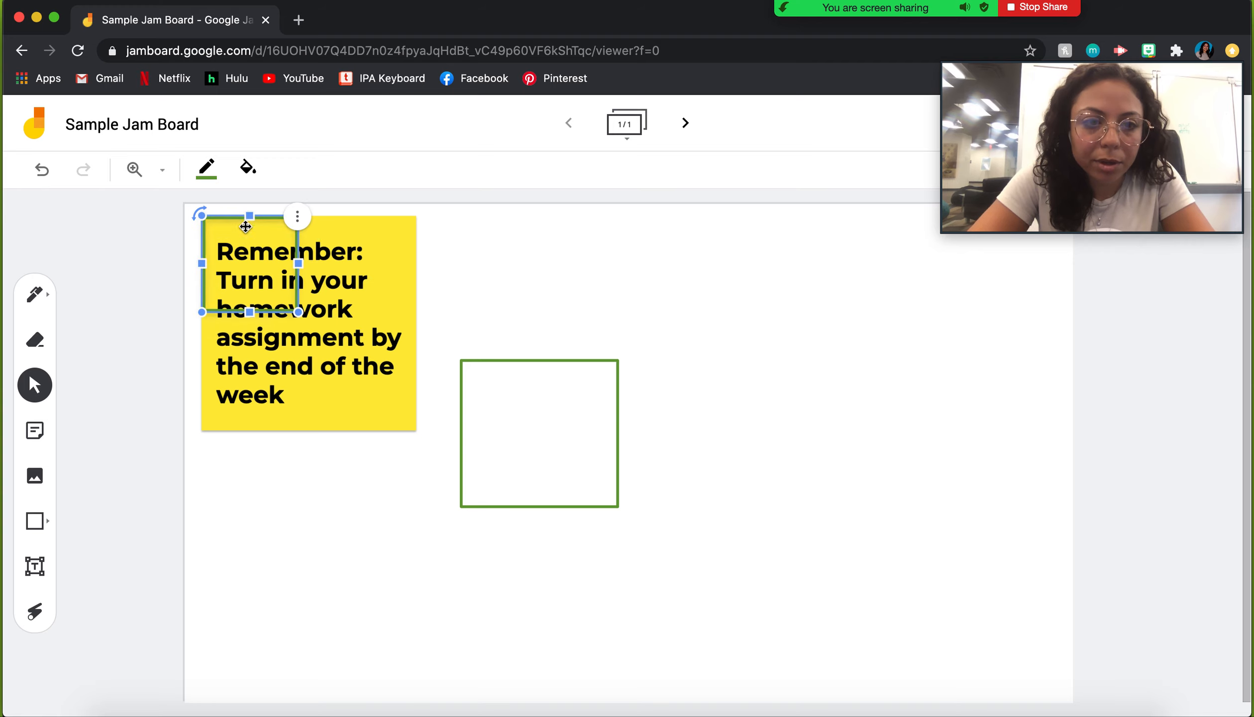
pyautogui.moveTo(298, 311); pyautogui.dragTo(421, 434)
# Step: Fill the square beside the note light blue
pyautogui.click(504, 414)
pyautogui.click(247, 168)
pyautogui.click(288, 211)
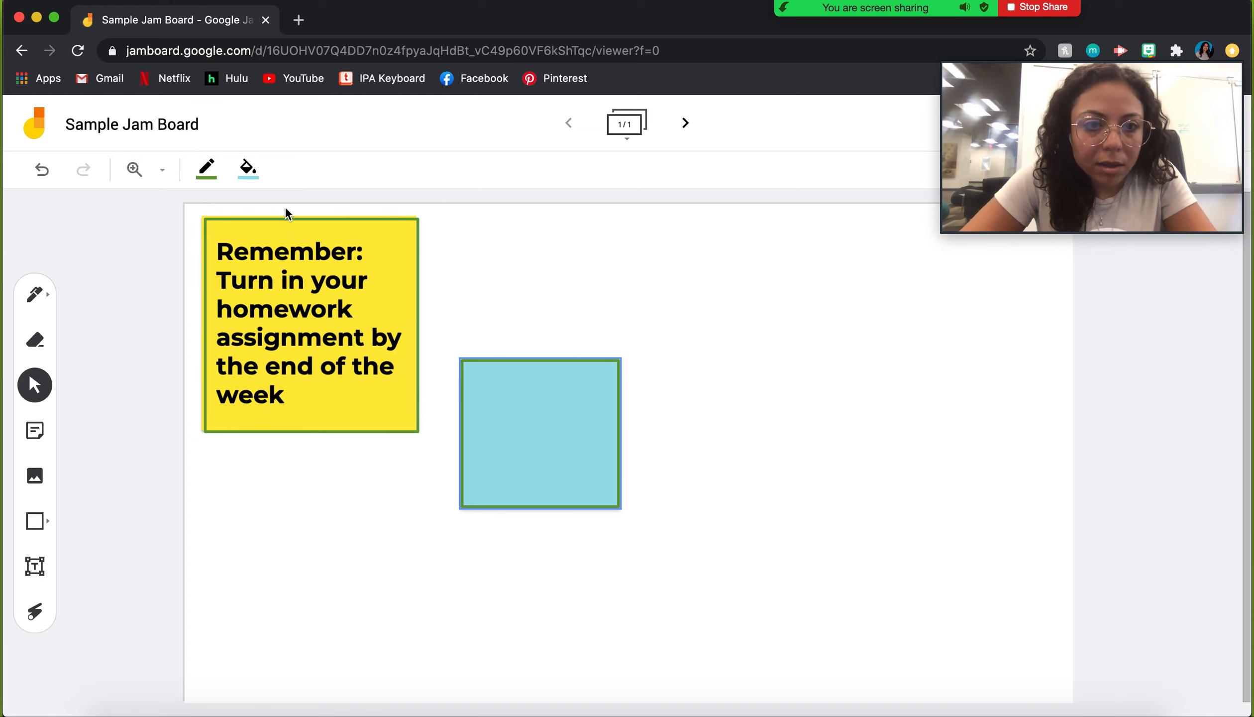
pyautogui.click(588, 608)
pyautogui.click(587, 440)
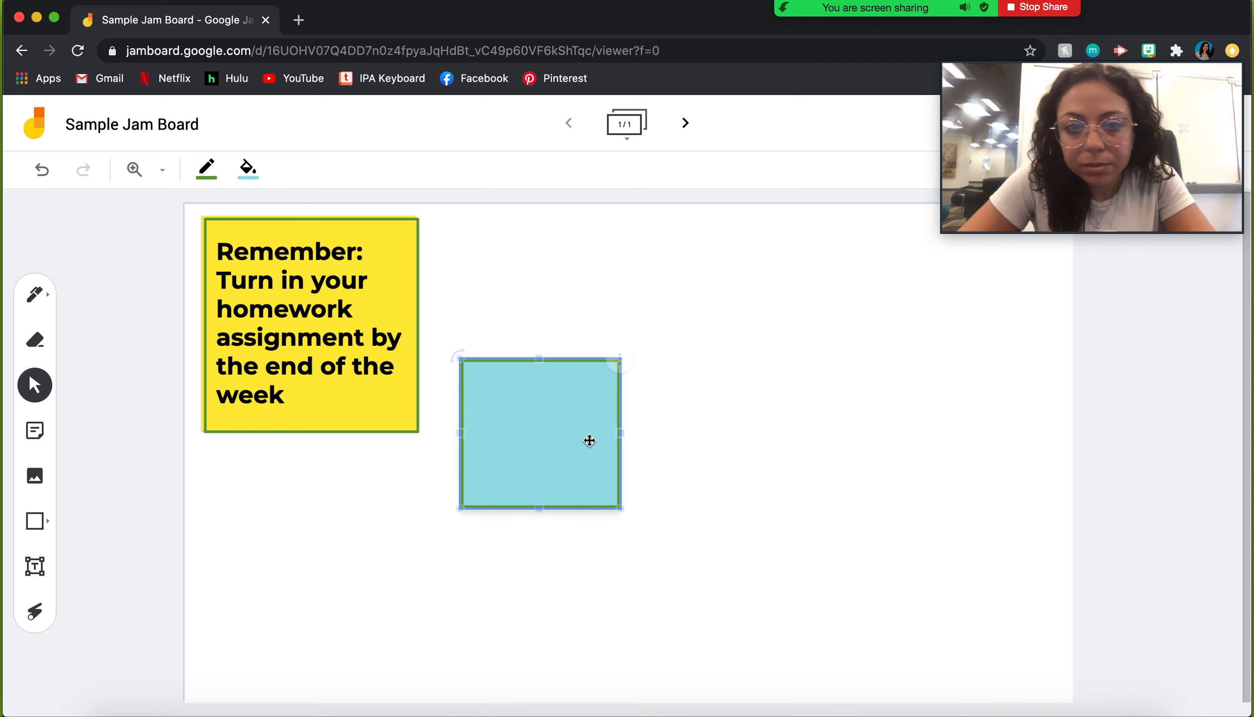
# Step: Enlarge the blue square and add a text box reading 'Hello' on it
pyautogui.moveTo(622, 508); pyautogui.dragTo(797, 618)
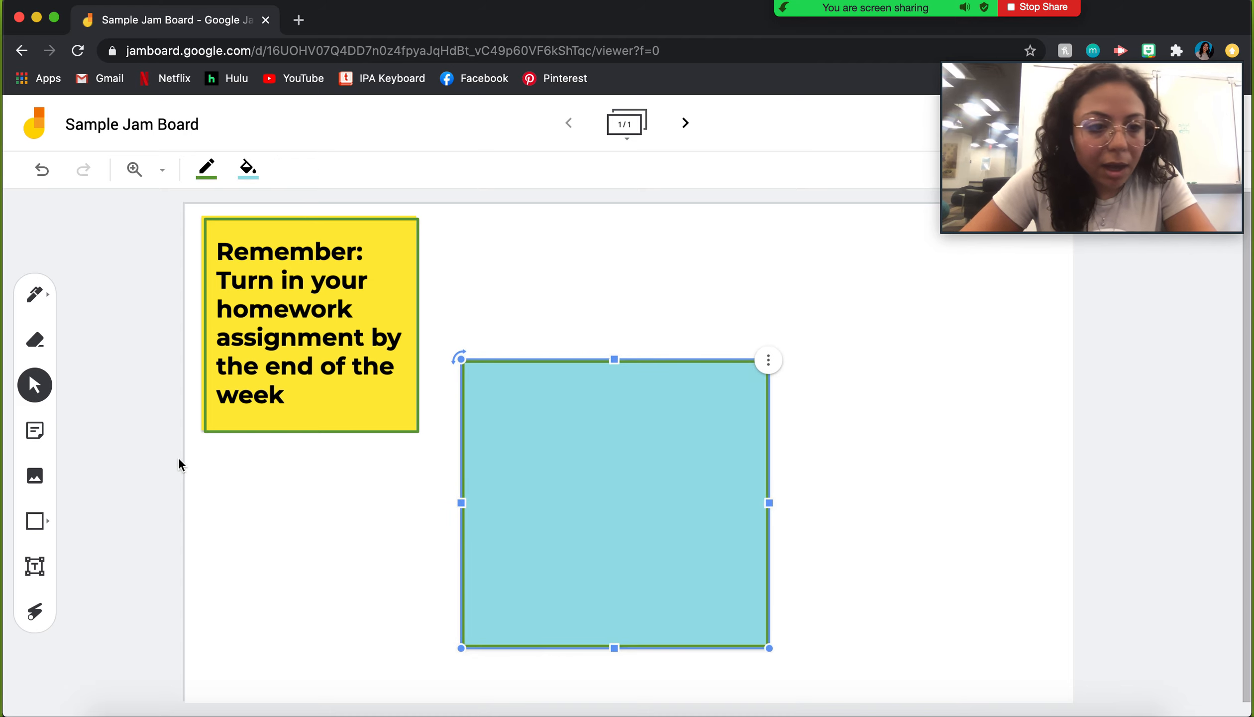
pyautogui.click(35, 566)
pyautogui.click(476, 377)
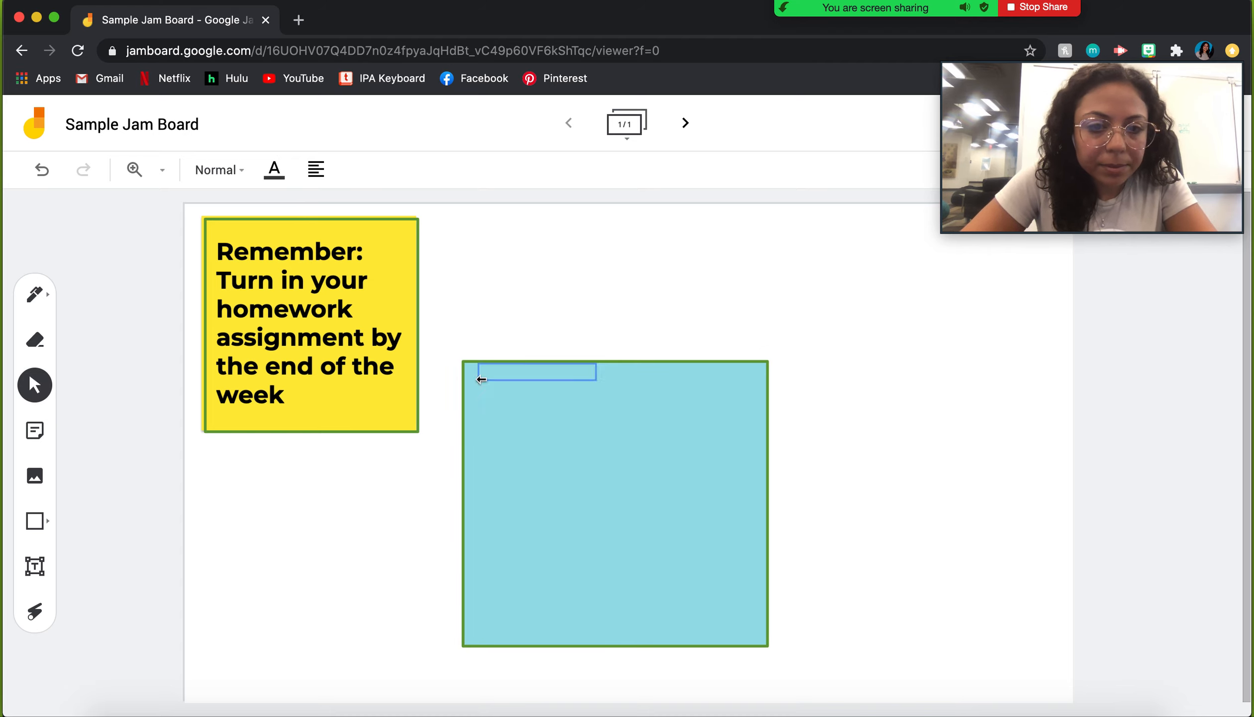
pyautogui.write('Hello')
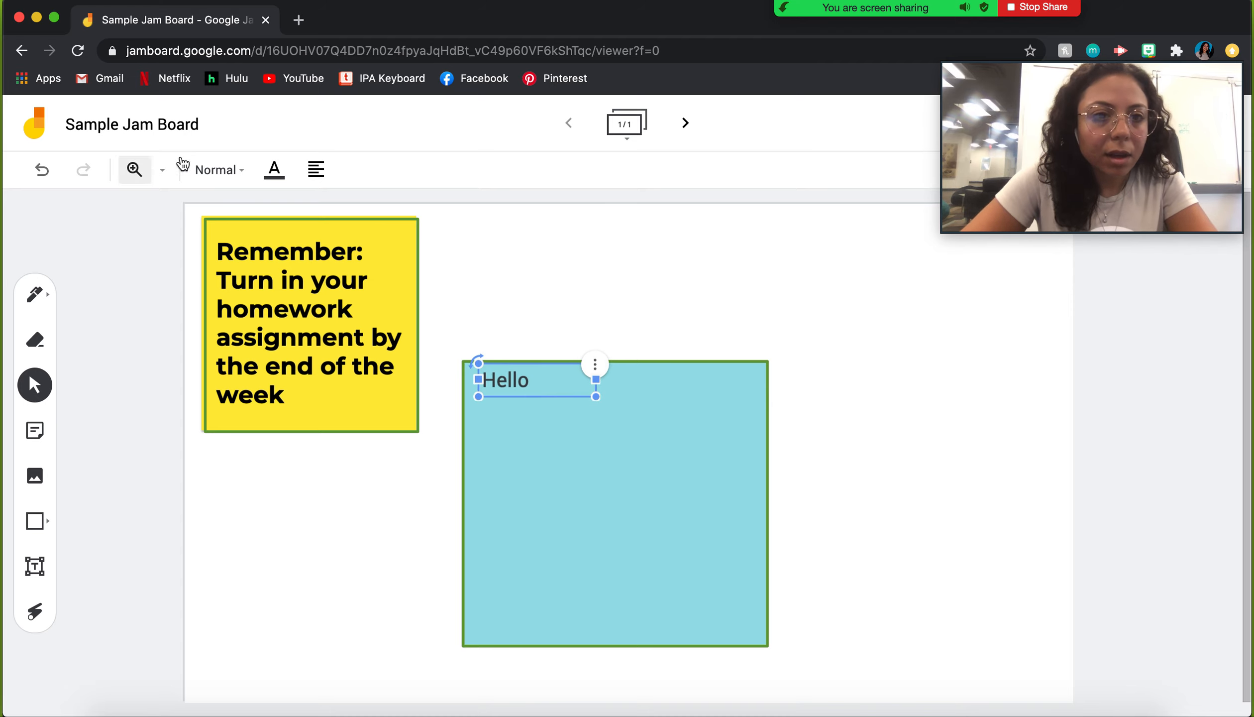
# Step: Centre-align the Hello text and move it to the square's top centre
pyautogui.click(236, 171)
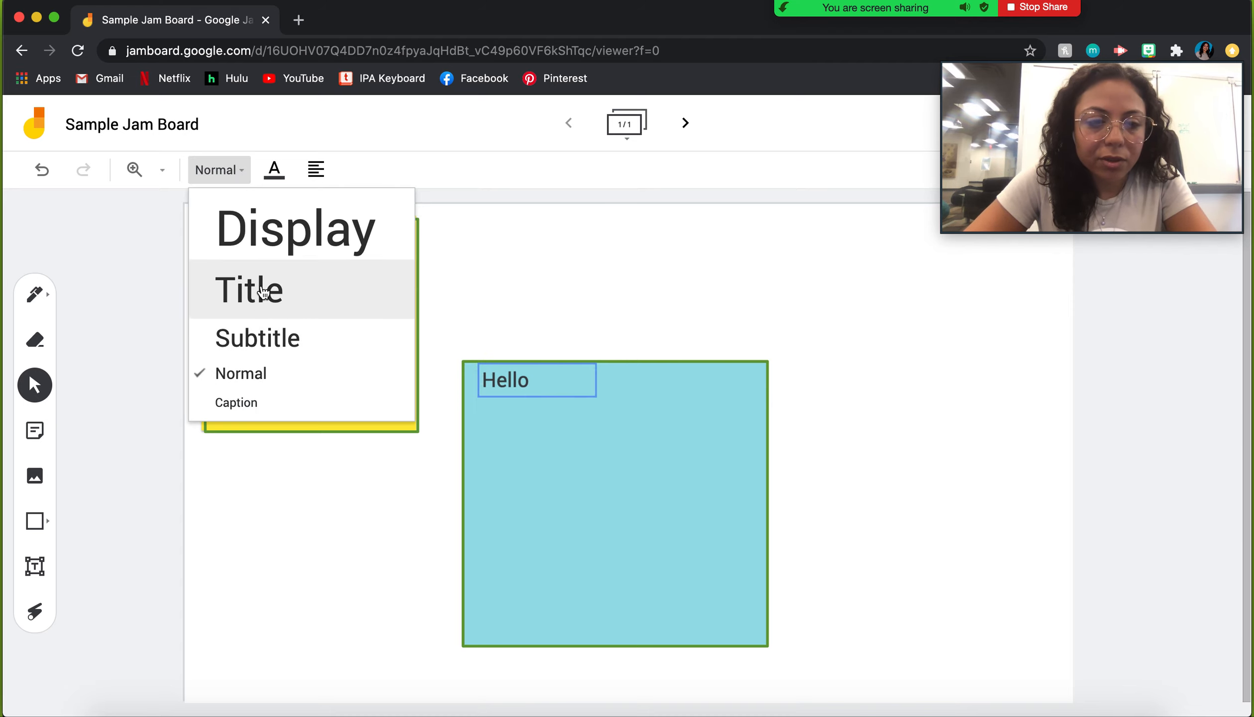
pyautogui.click(281, 168)
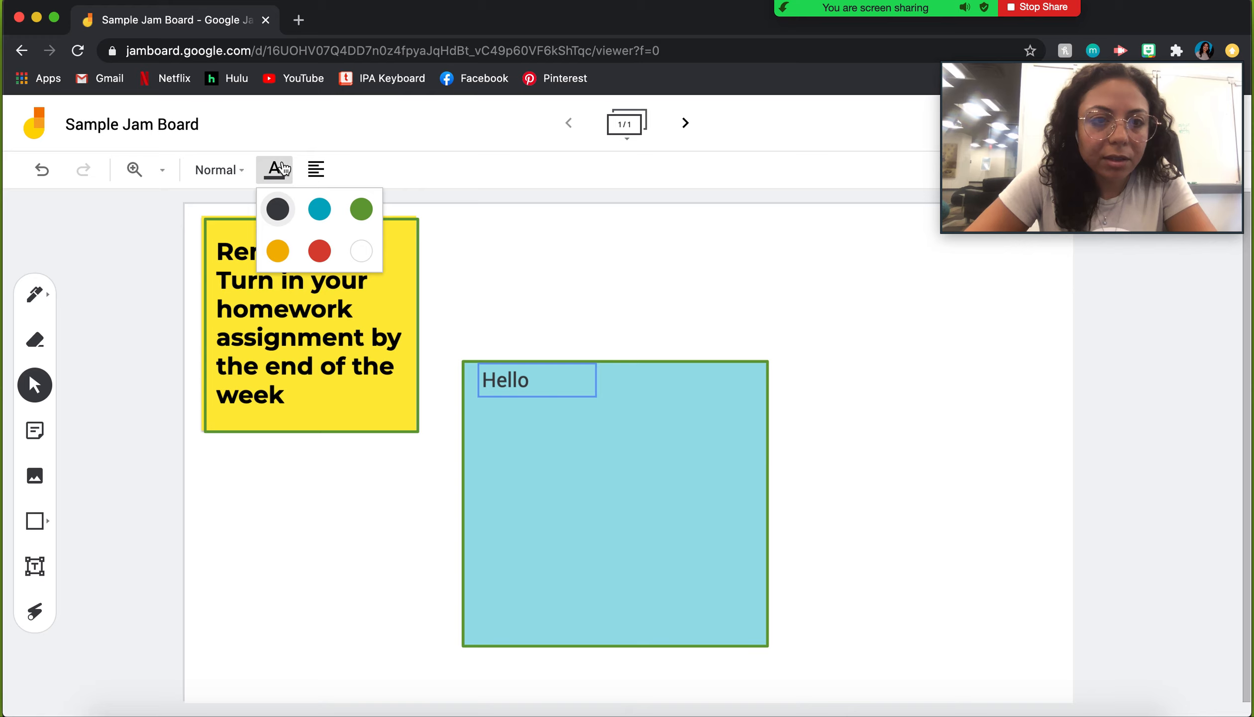
pyautogui.click(316, 169)
pyautogui.click(354, 205)
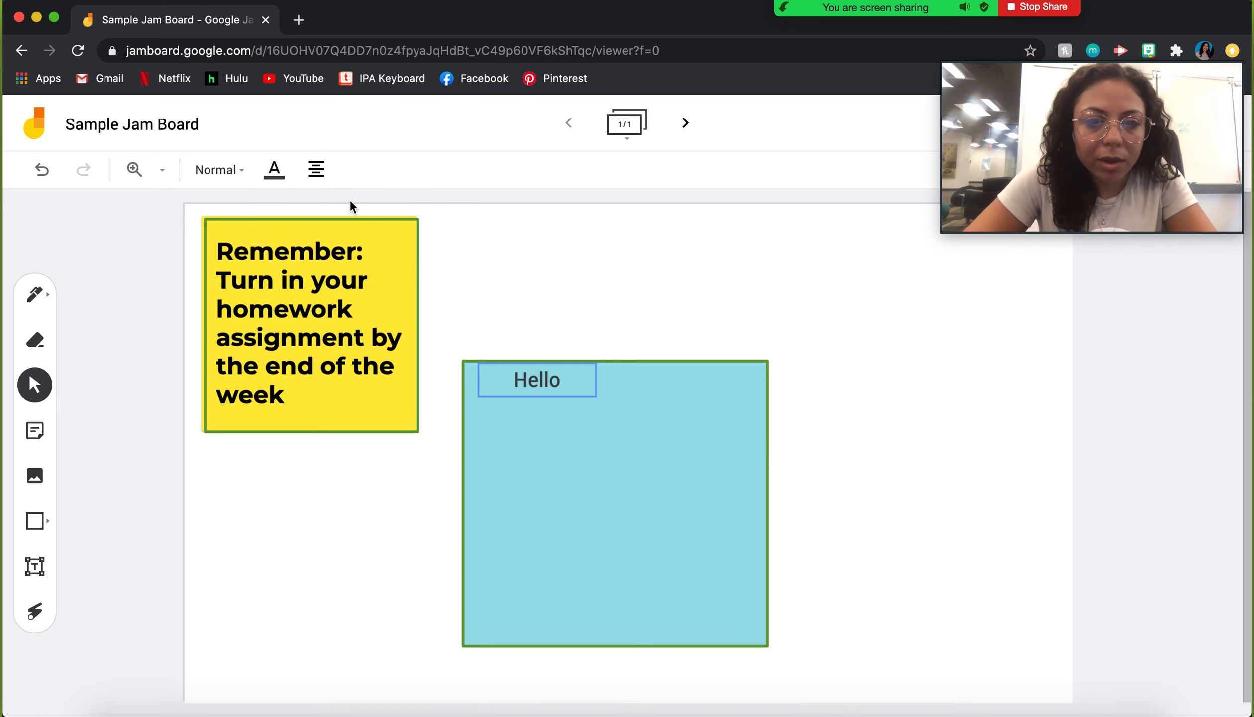
pyautogui.click(488, 256)
pyautogui.moveTo(547, 374); pyautogui.dragTo(610, 384)
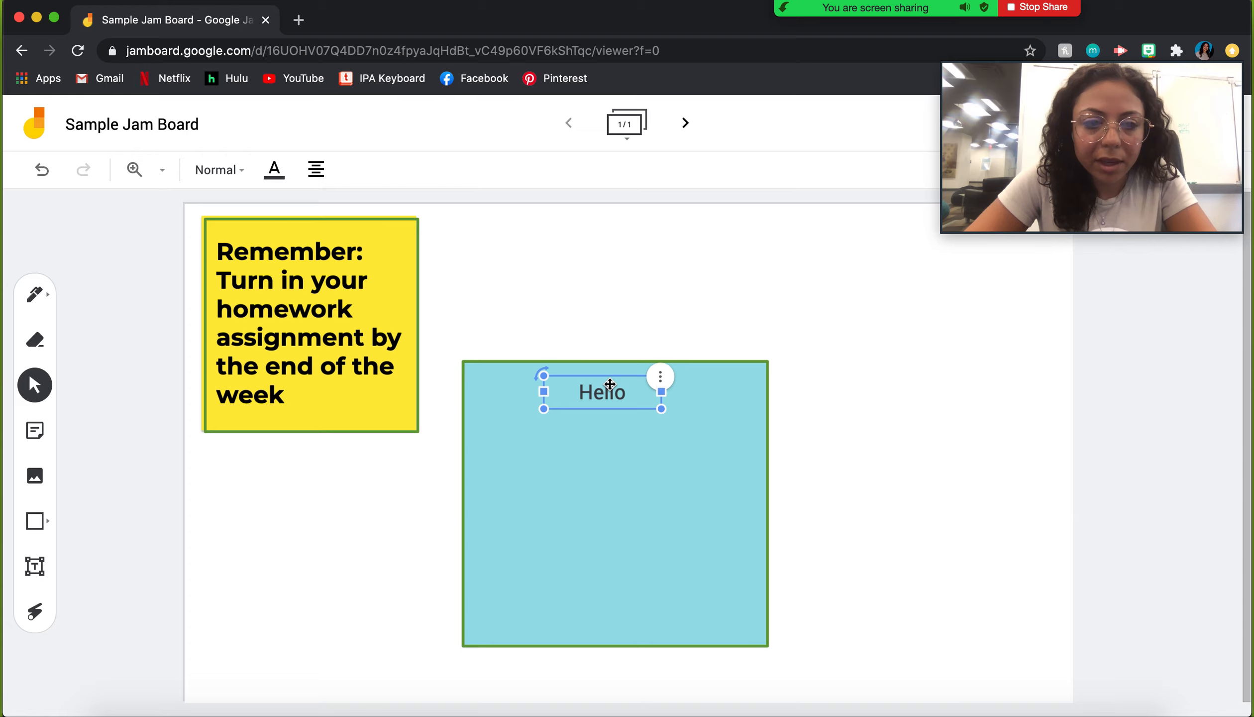
pyautogui.click(40, 613)
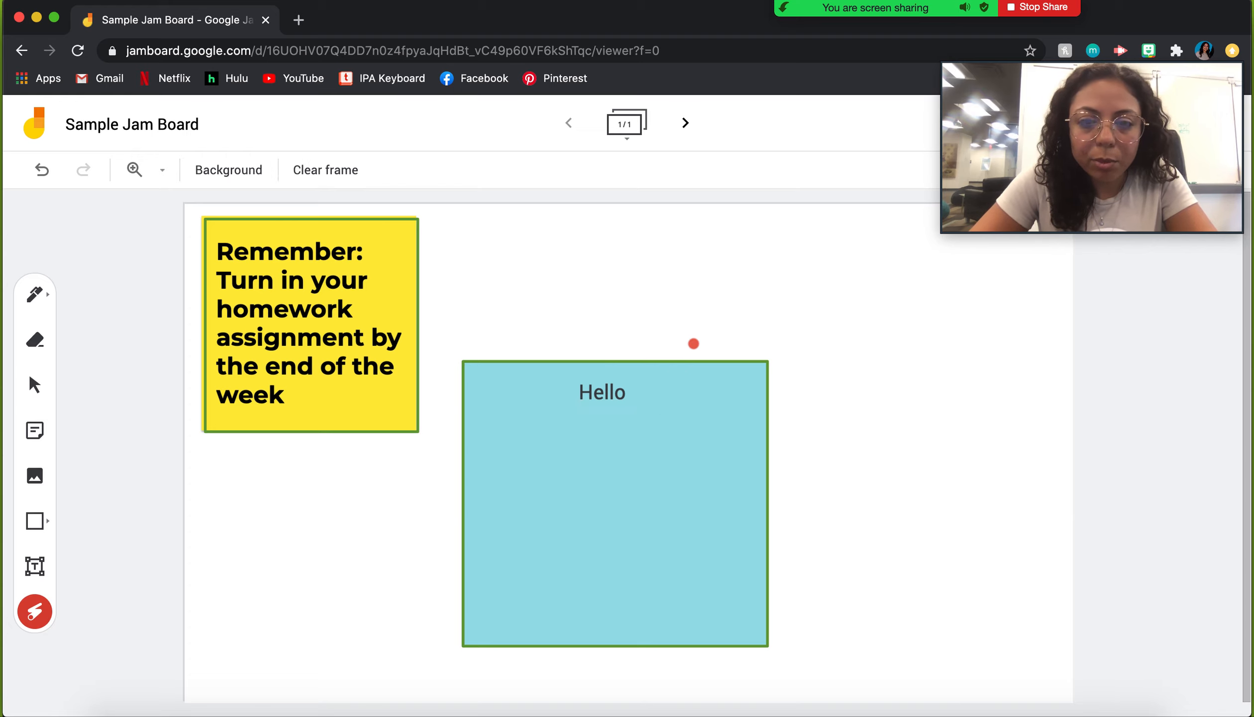
pyautogui.moveTo(689, 336)
pyautogui.mouseDown()
pyautogui.moveTo(571, 601)
pyautogui.moveTo(675, 370)
pyautogui.moveTo(577, 596)
pyautogui.moveTo(791, 425)
pyautogui.mouseUp()
pyautogui.moveTo(626, 331)
pyautogui.mouseDown()
pyautogui.moveTo(596, 596)
pyautogui.moveTo(505, 409)
pyautogui.moveTo(466, 498)
pyautogui.mouseUp()
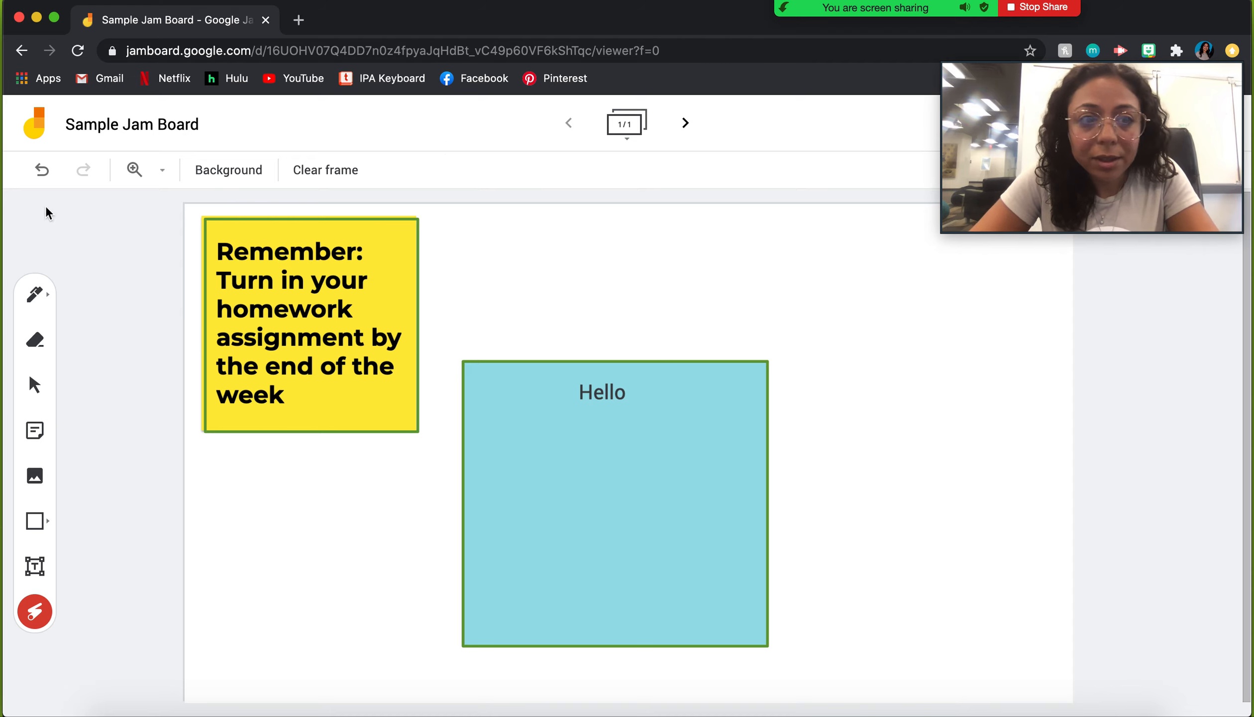
pyautogui.click(32, 298)
# Step: Add a blank second frame, flip between frames 1 and 2, and finish on frame 1
pyautogui.click(685, 124)
pyautogui.click(572, 125)
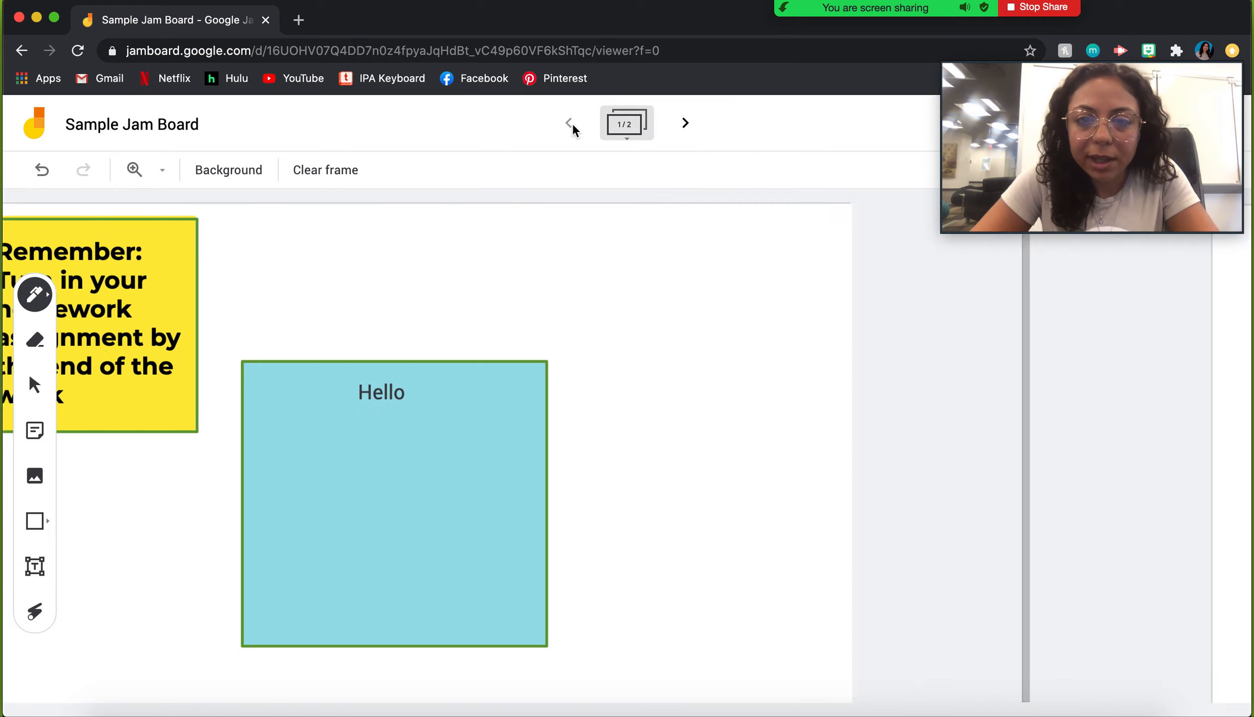
pyautogui.click(685, 124)
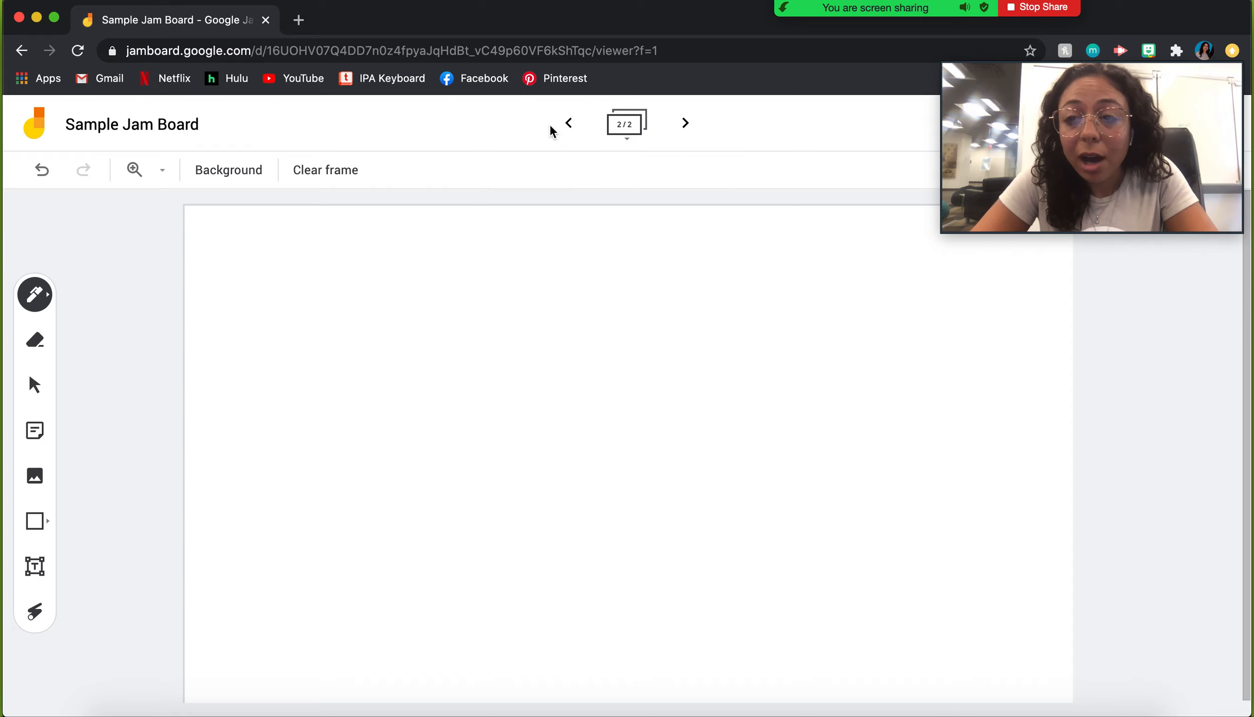
pyautogui.click(566, 124)
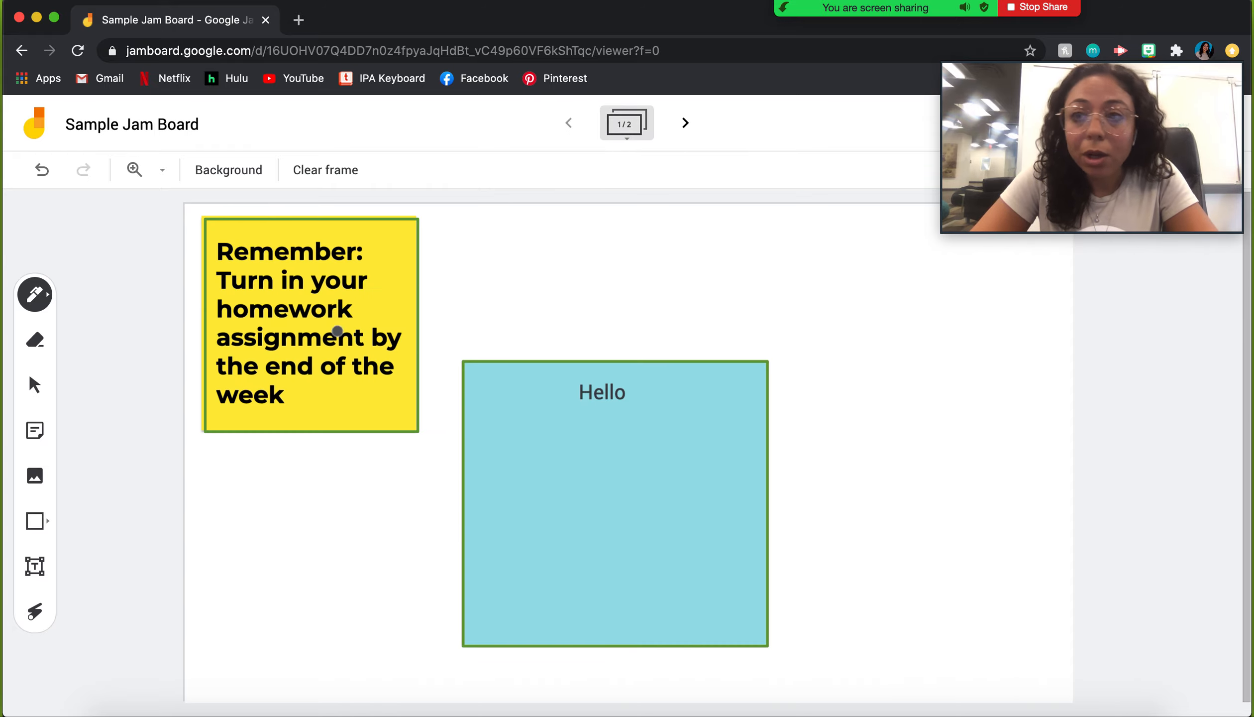
pyautogui.click(686, 123)
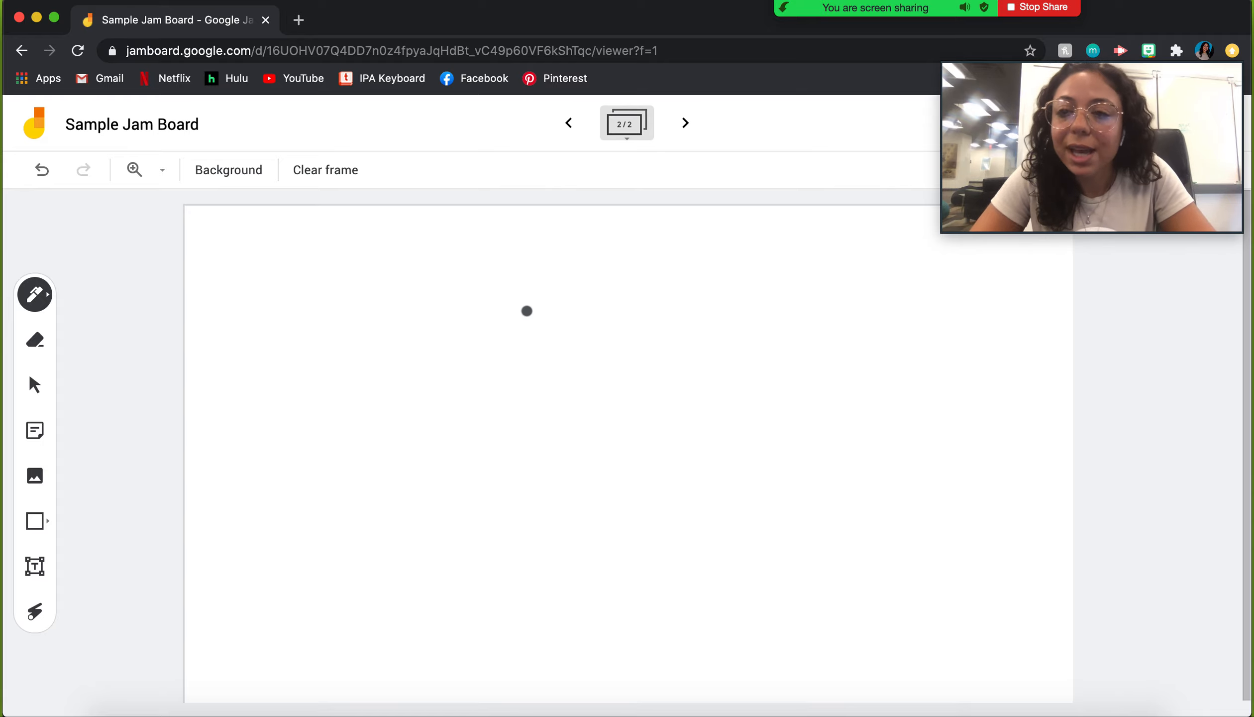
pyautogui.click(568, 123)
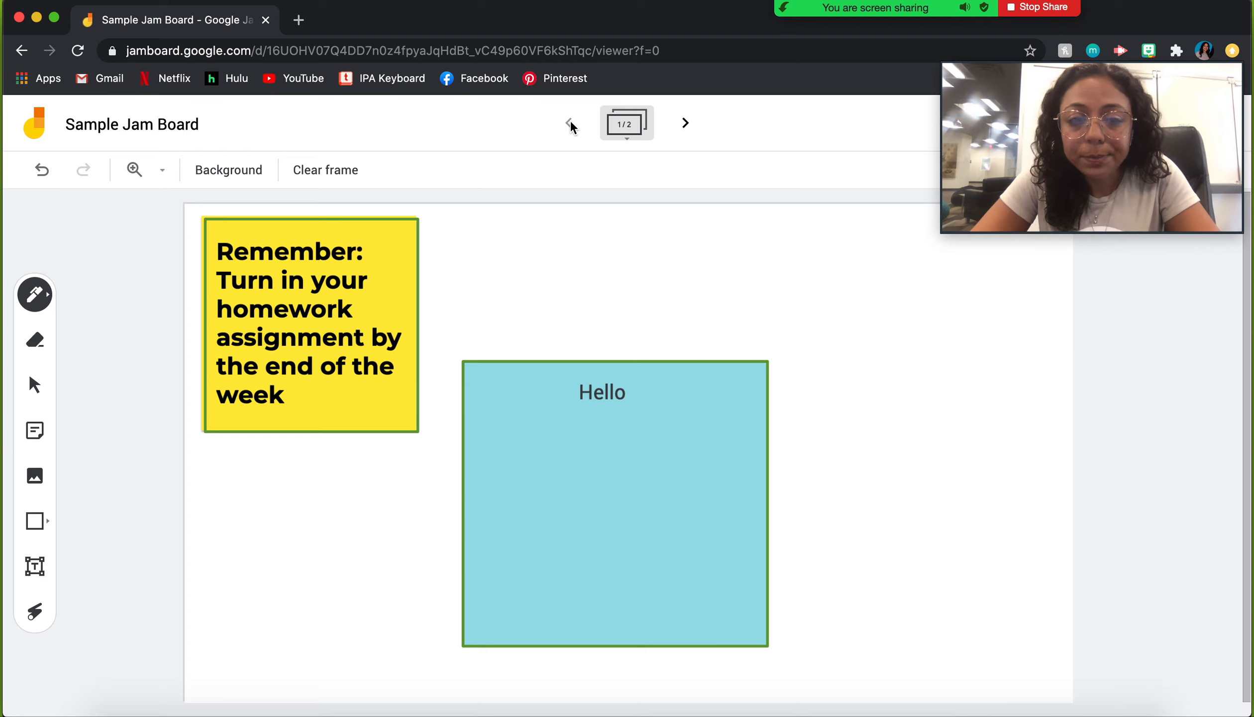